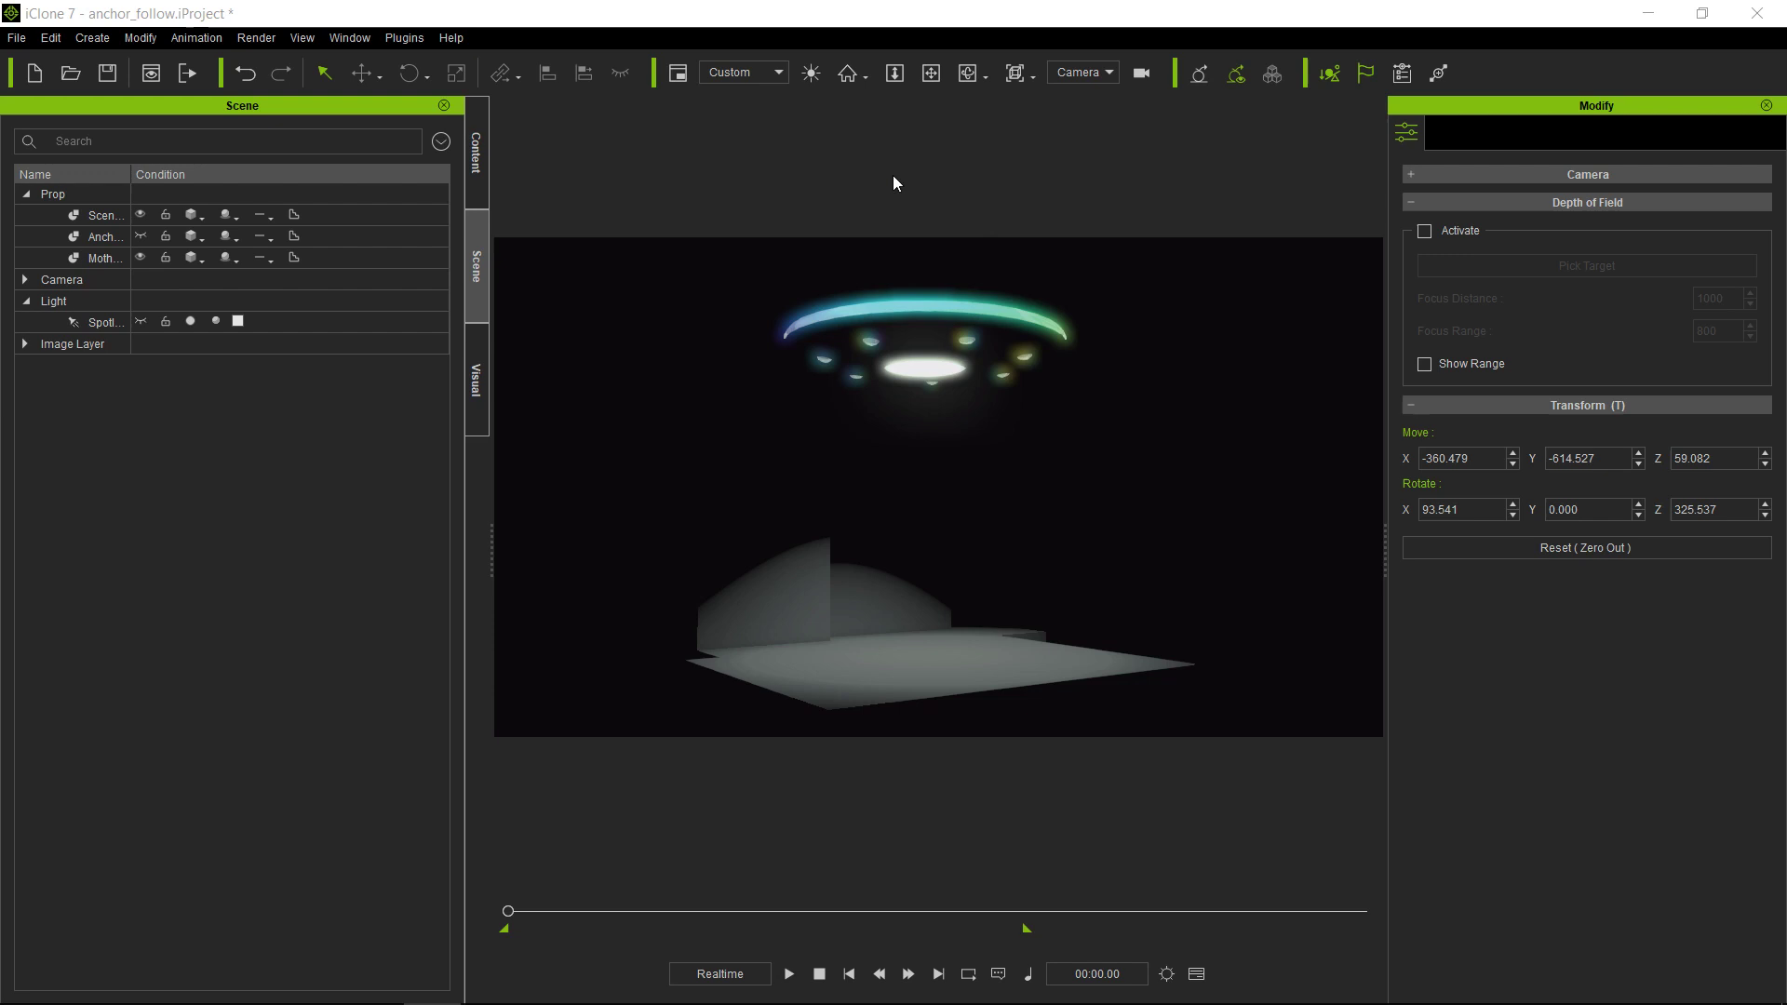
Turn on auxiliary lighting and play the spaceship animation through the block city
click(810, 74)
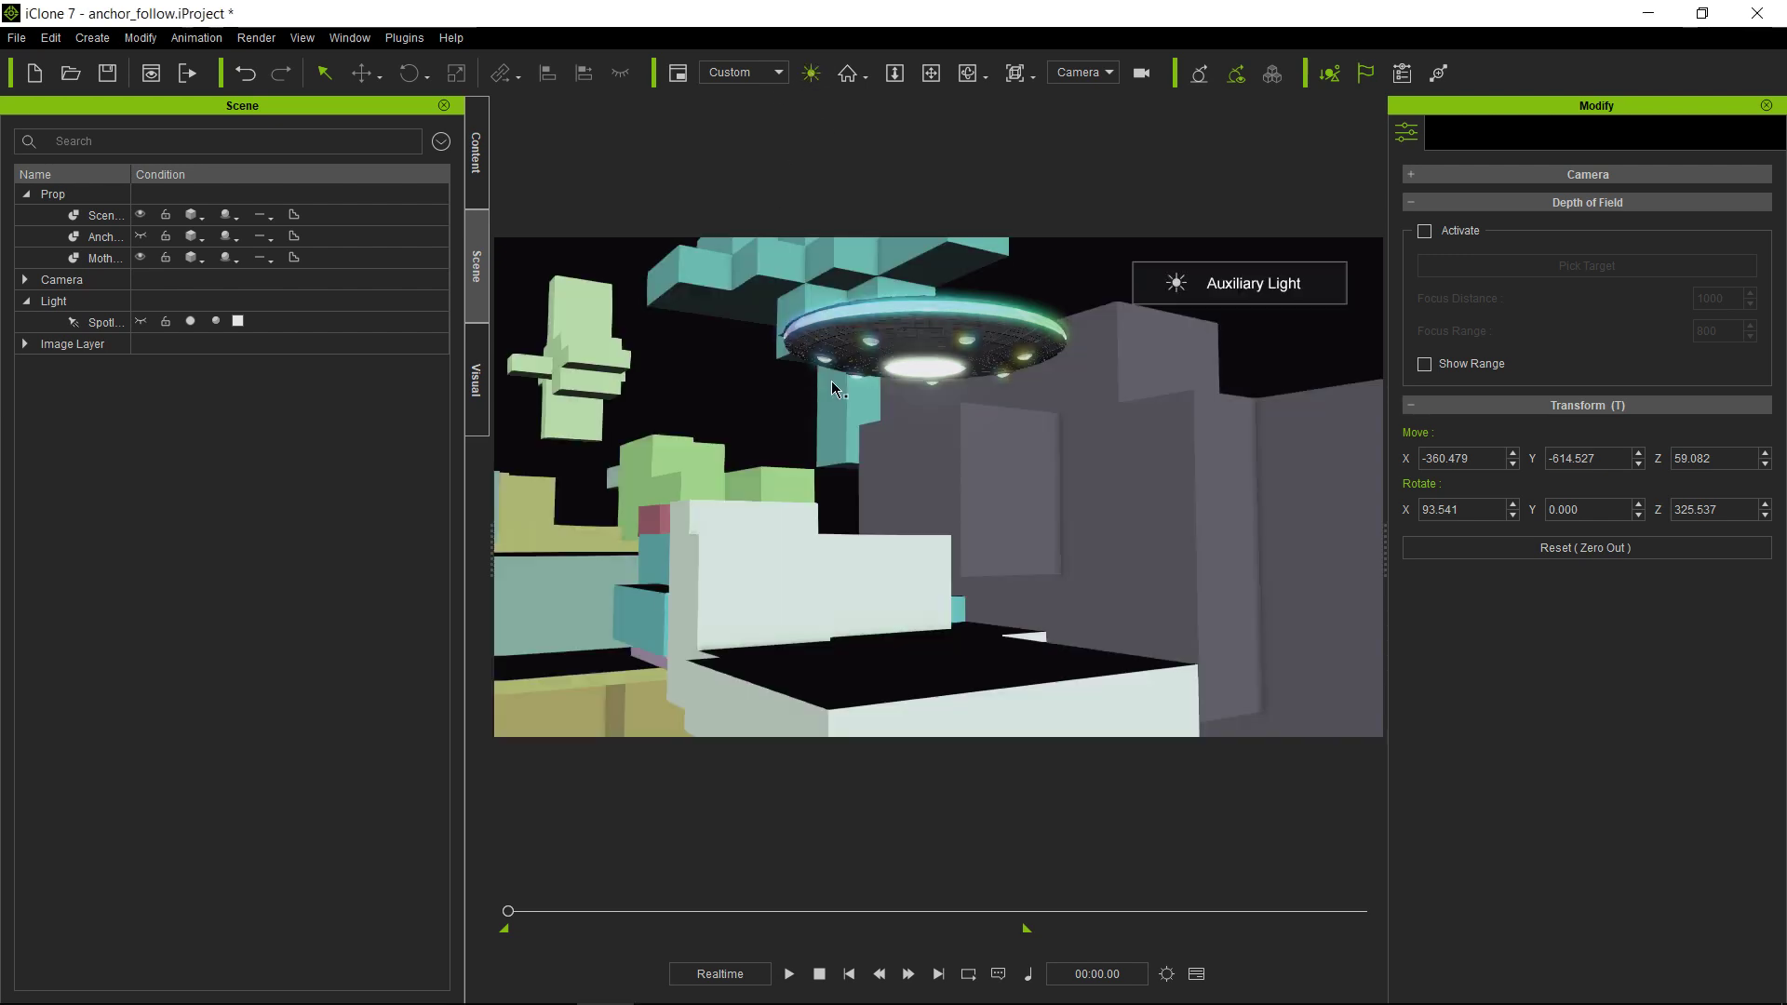
click(791, 974)
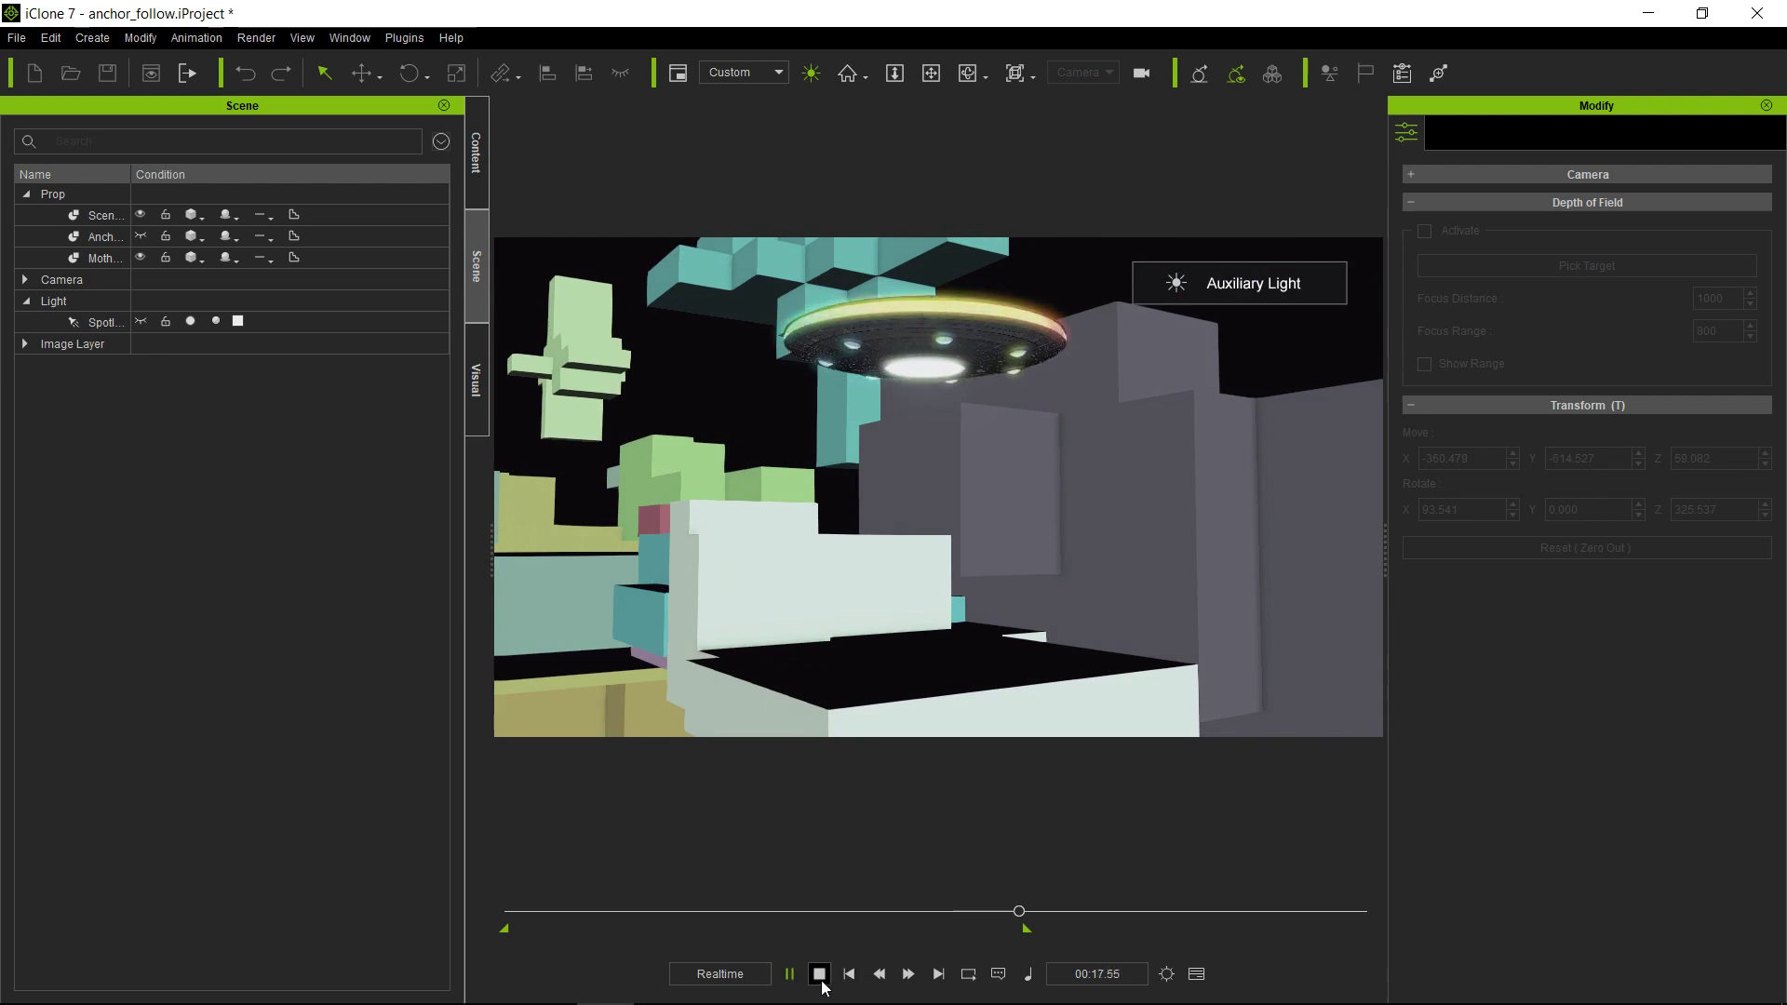
Stop and rewind playback, add a GI anchor, and switch off auxiliary lighting
click(821, 977)
click(820, 977)
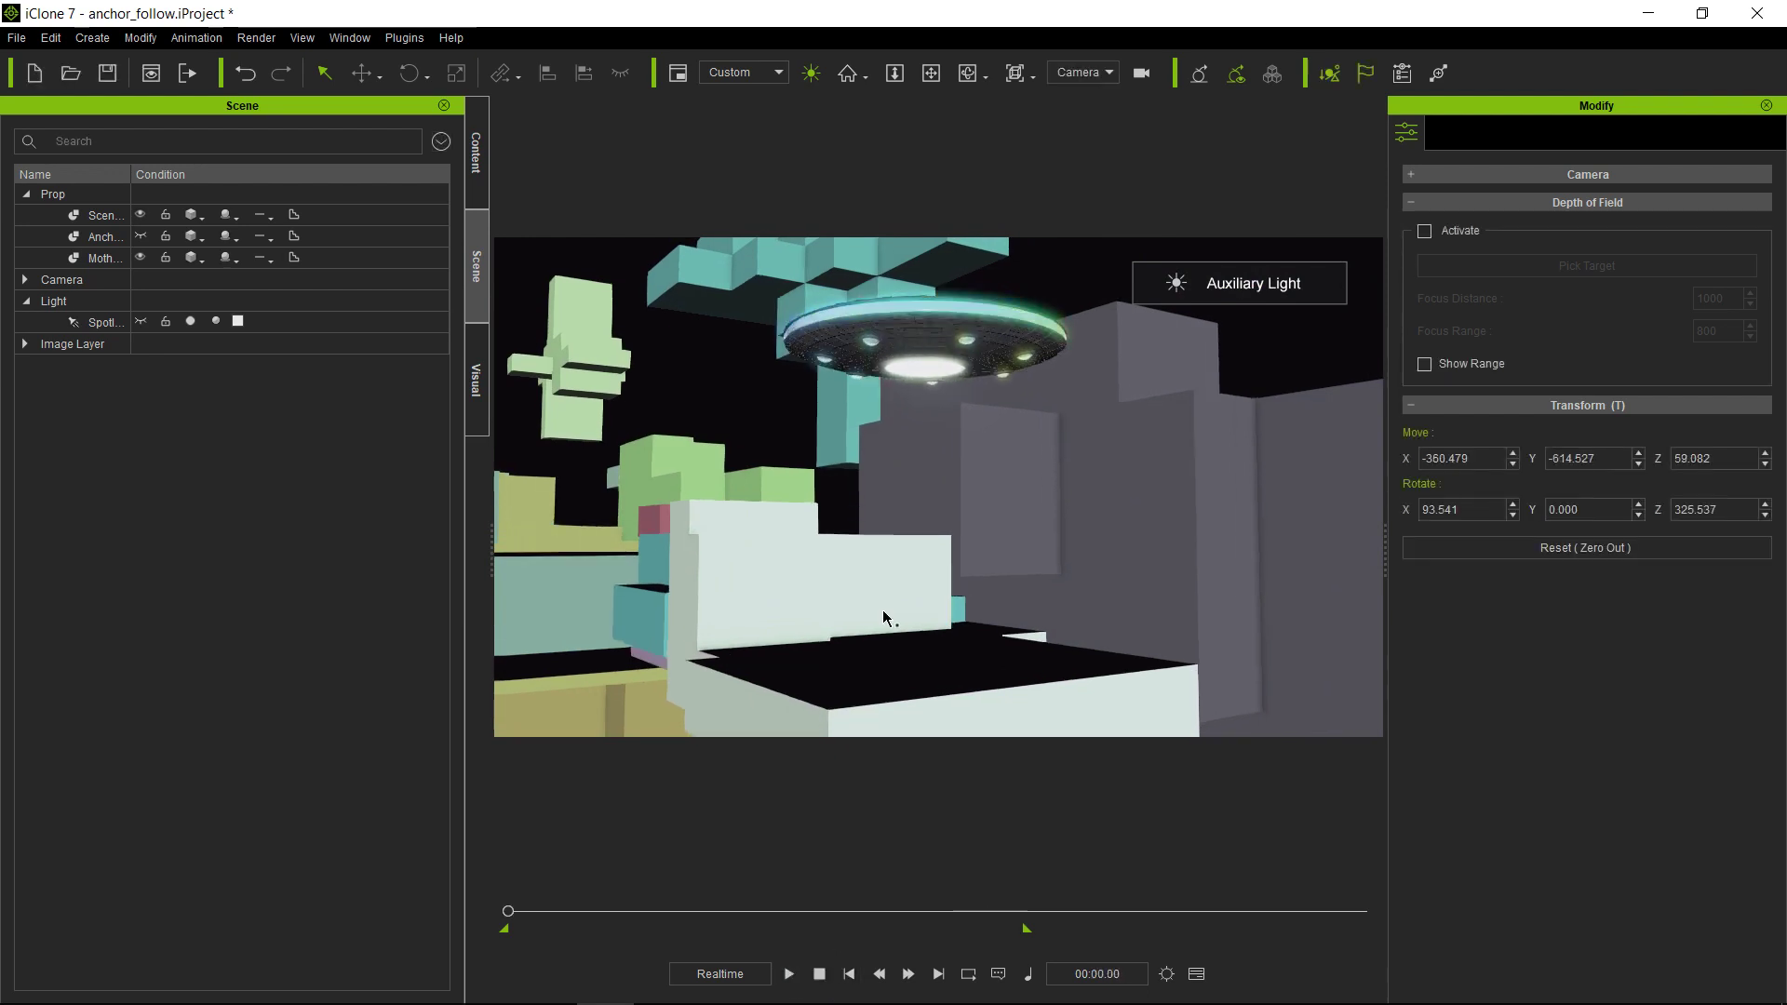
click(1200, 74)
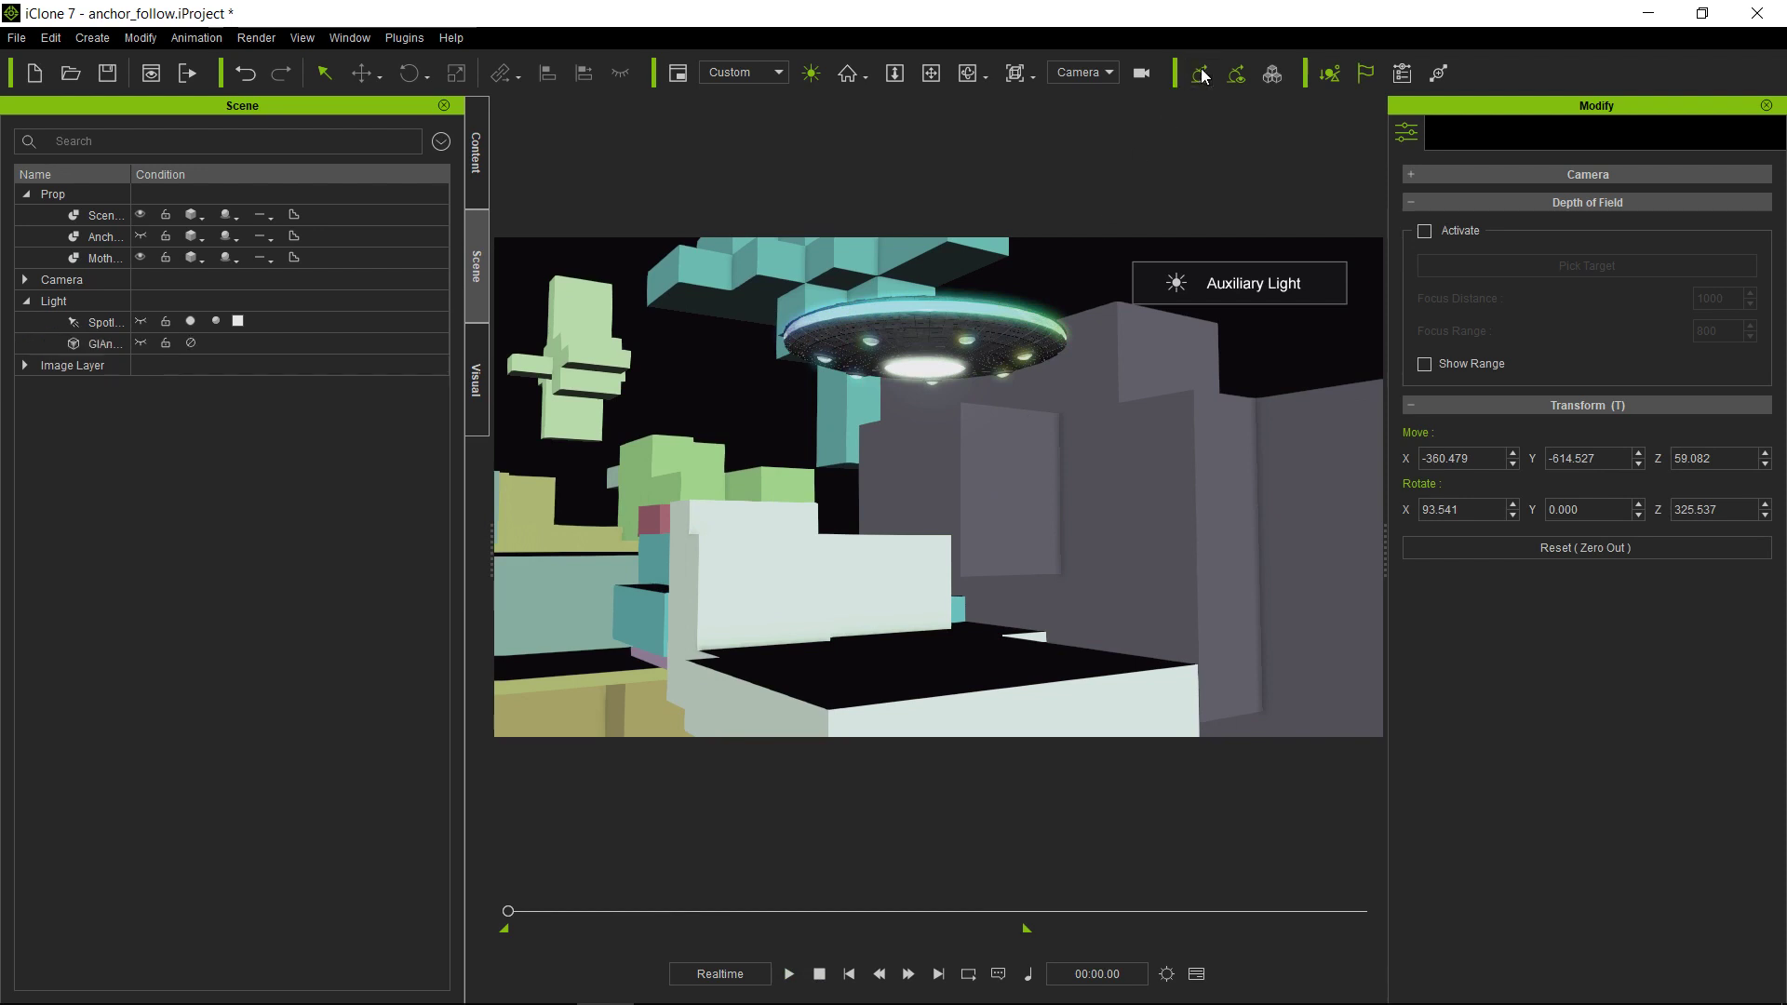
click(811, 74)
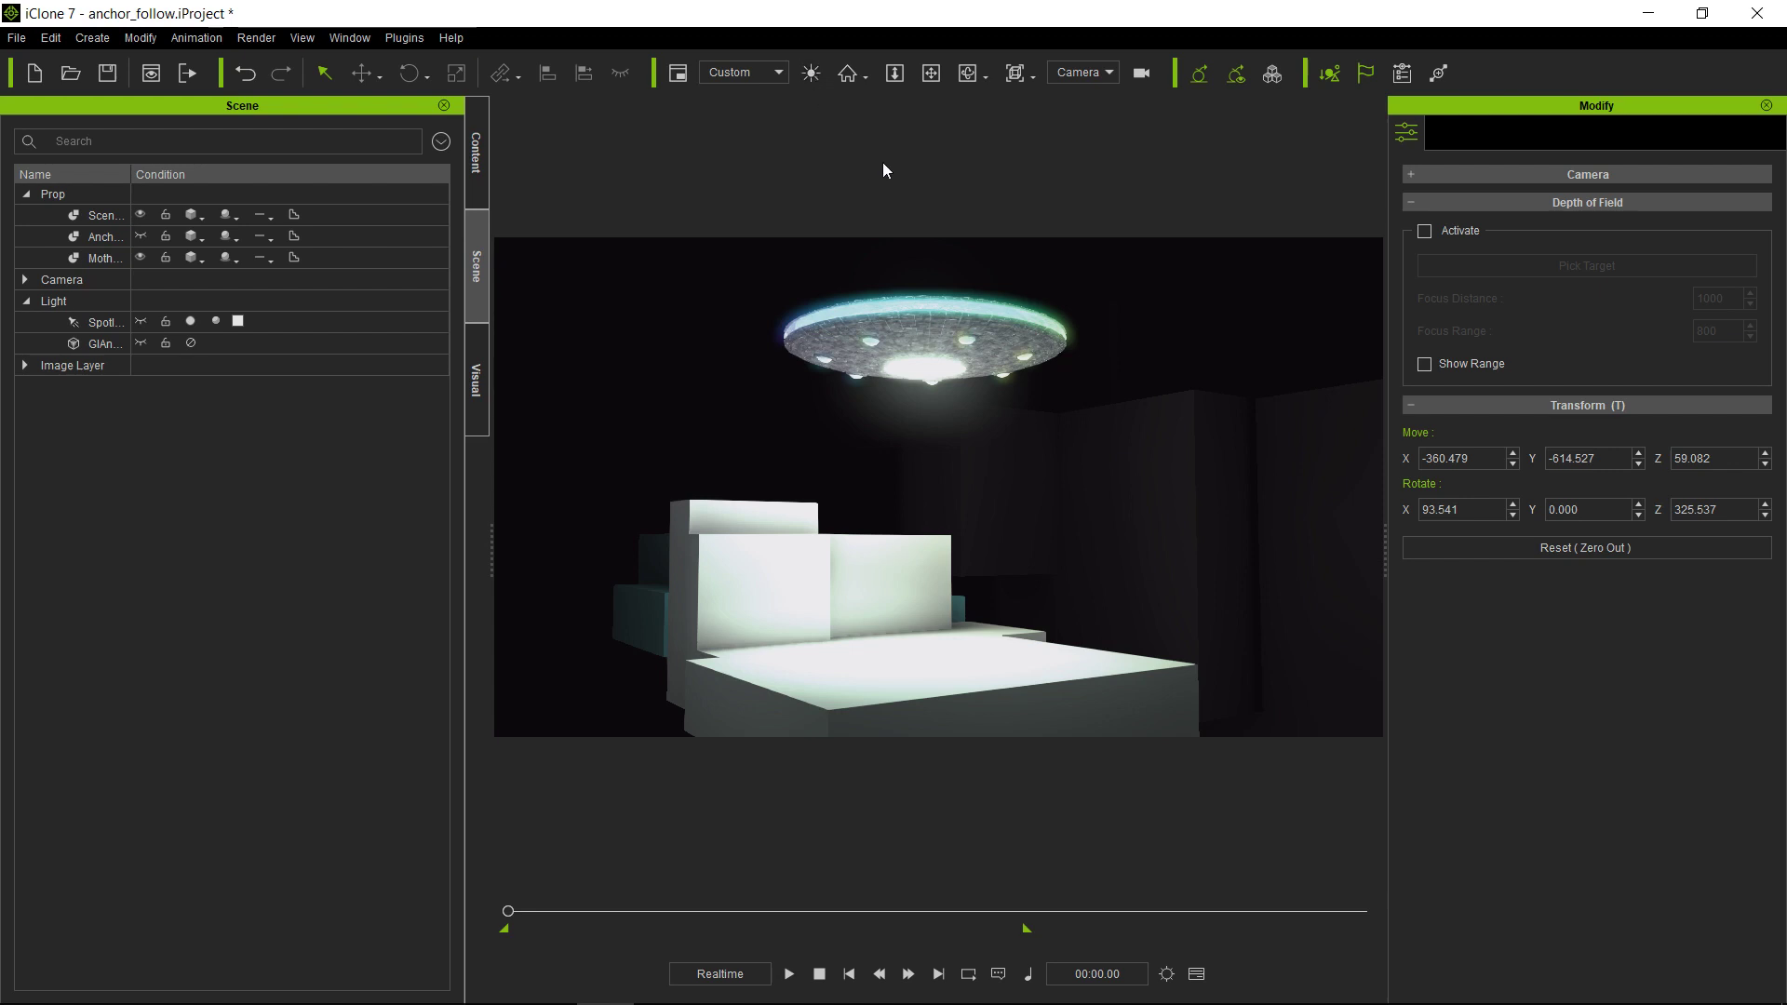
Preview the animation with GI lighting, then pause and rewind to frame 0
click(789, 974)
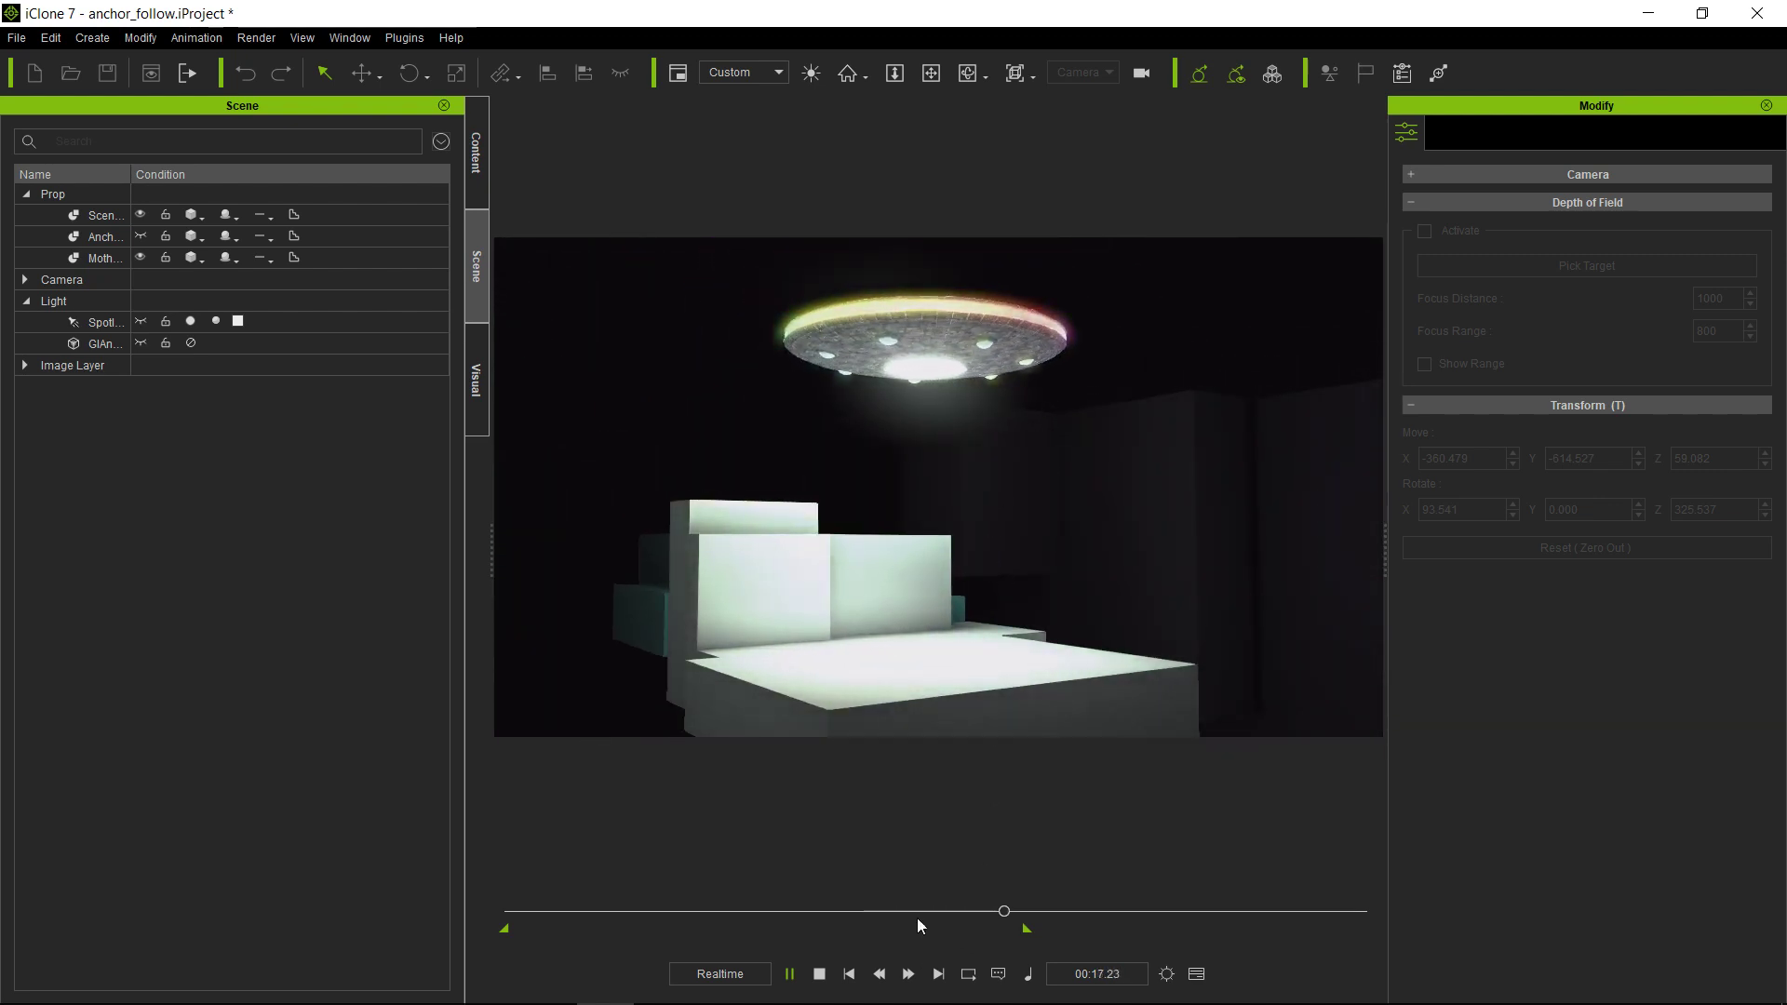
key(space)
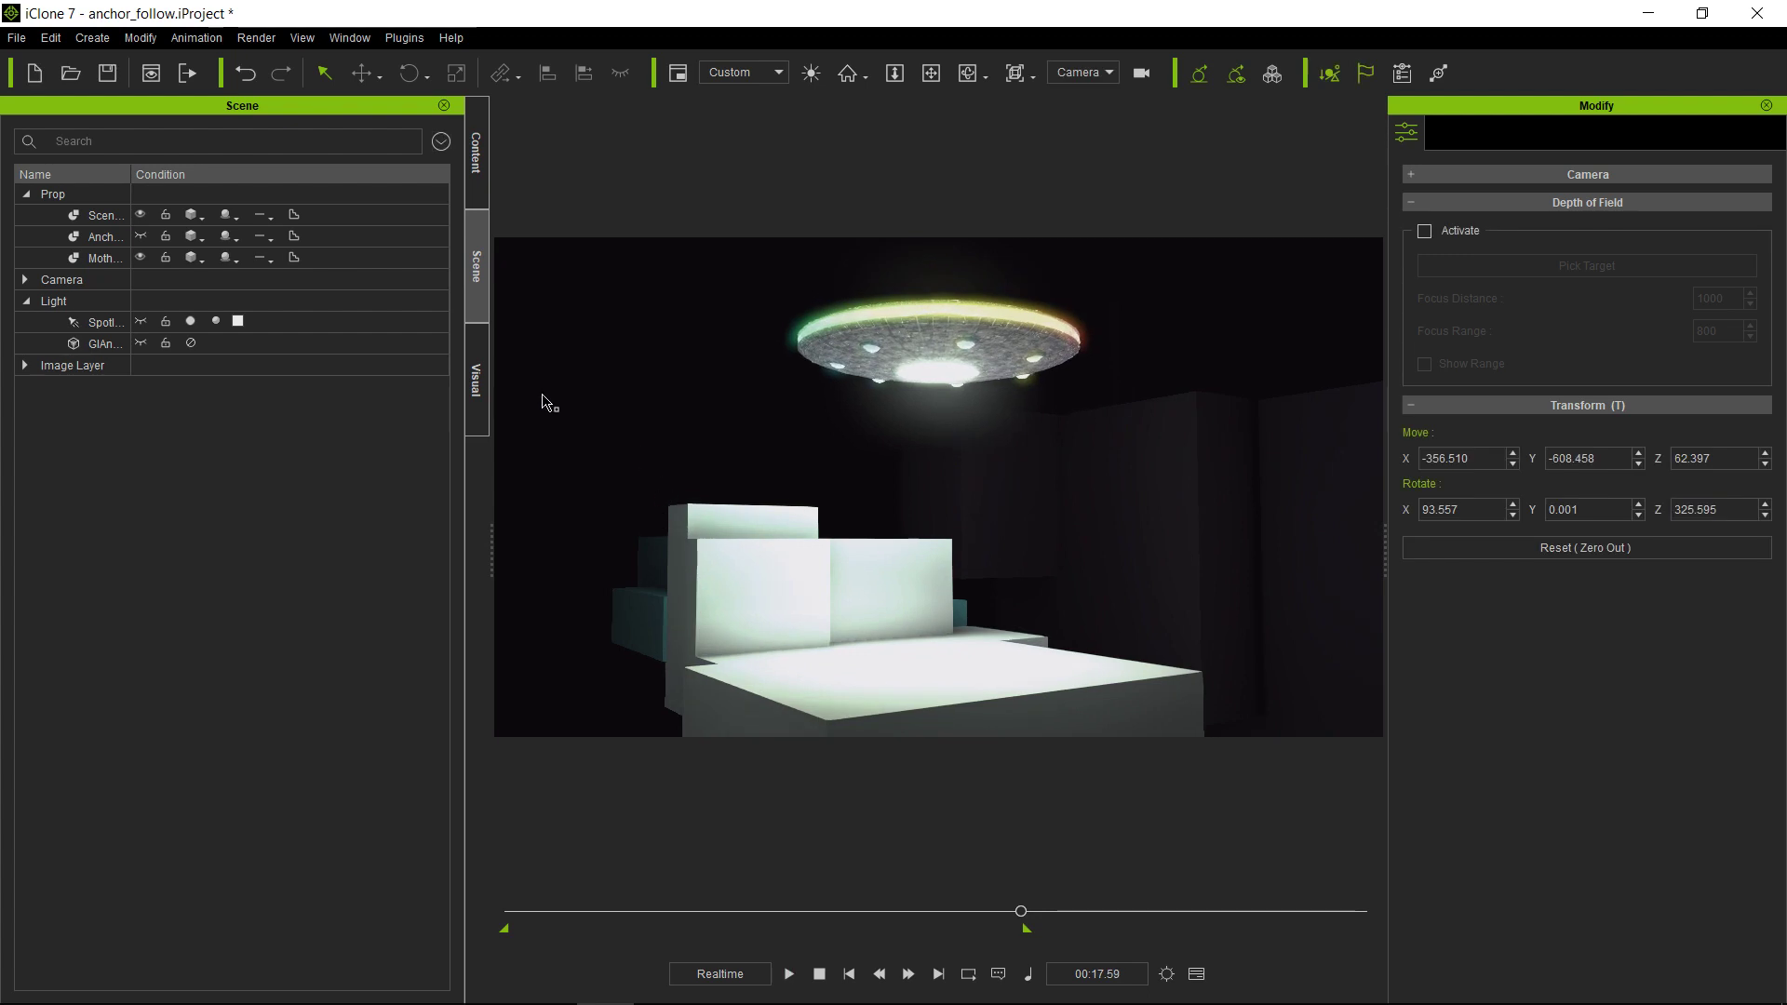
click(821, 978)
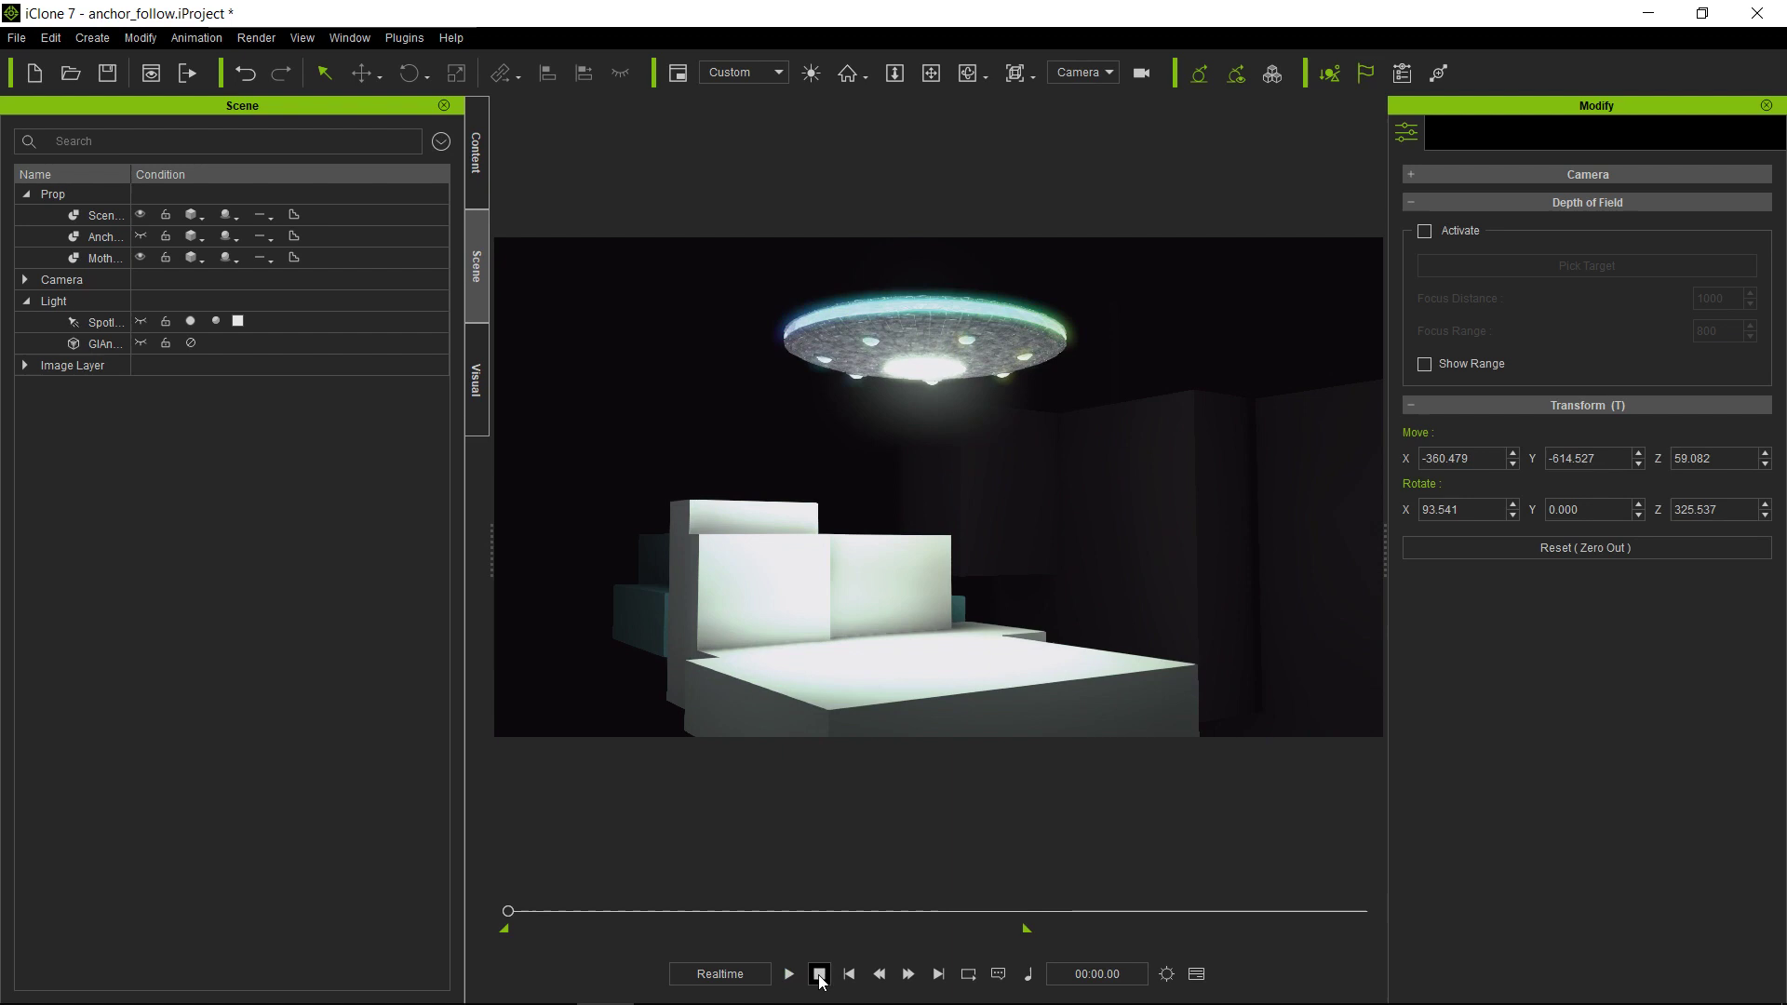
Enable View GI Anchor in the Visual settings and turn on View GI Range in Anchor settings
click(482, 396)
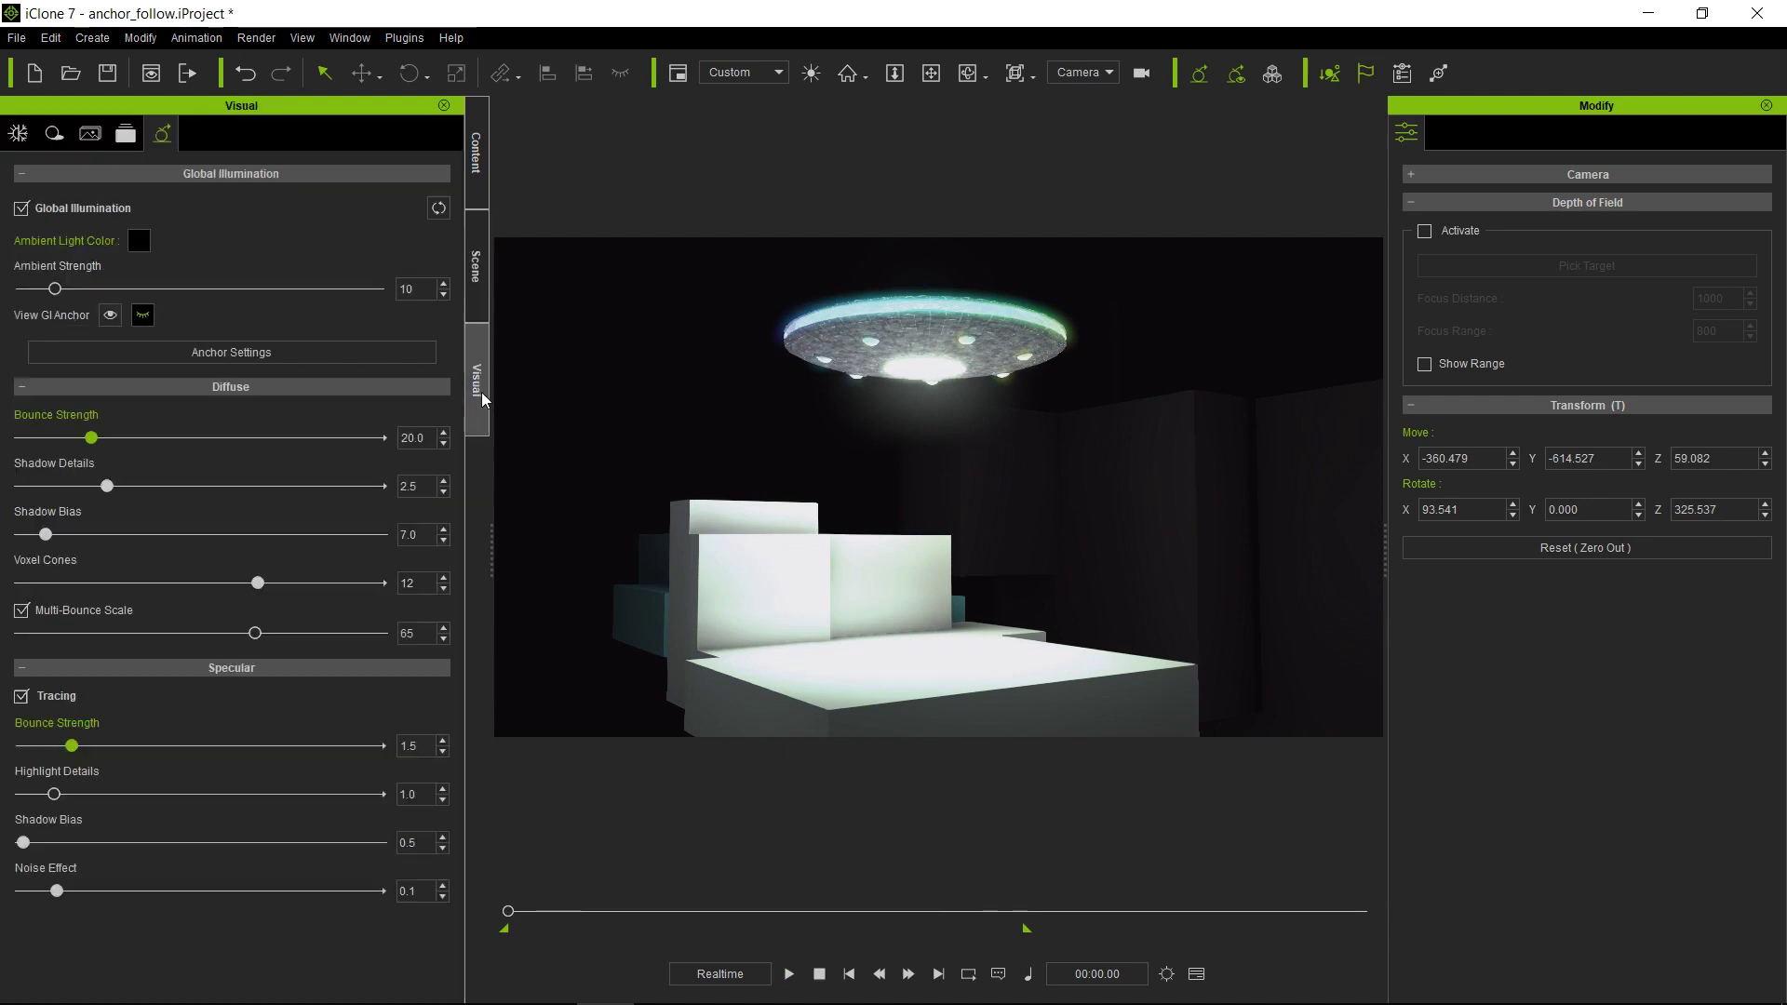
click(111, 315)
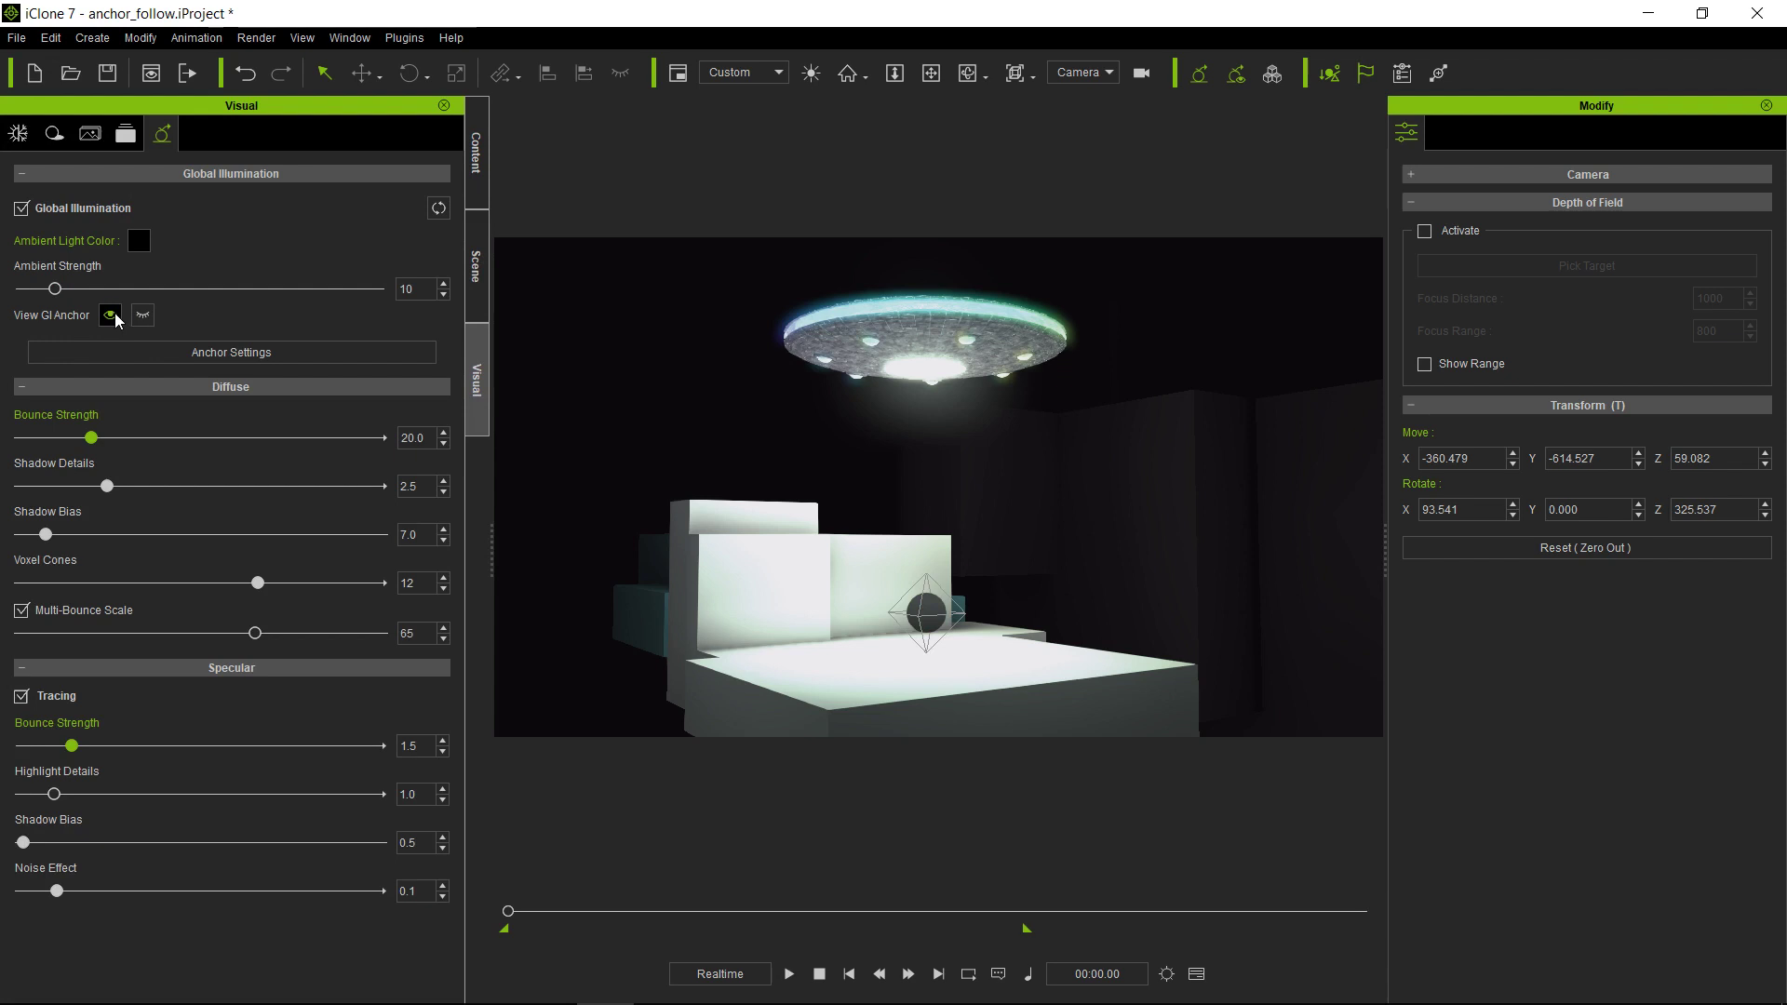
click(270, 352)
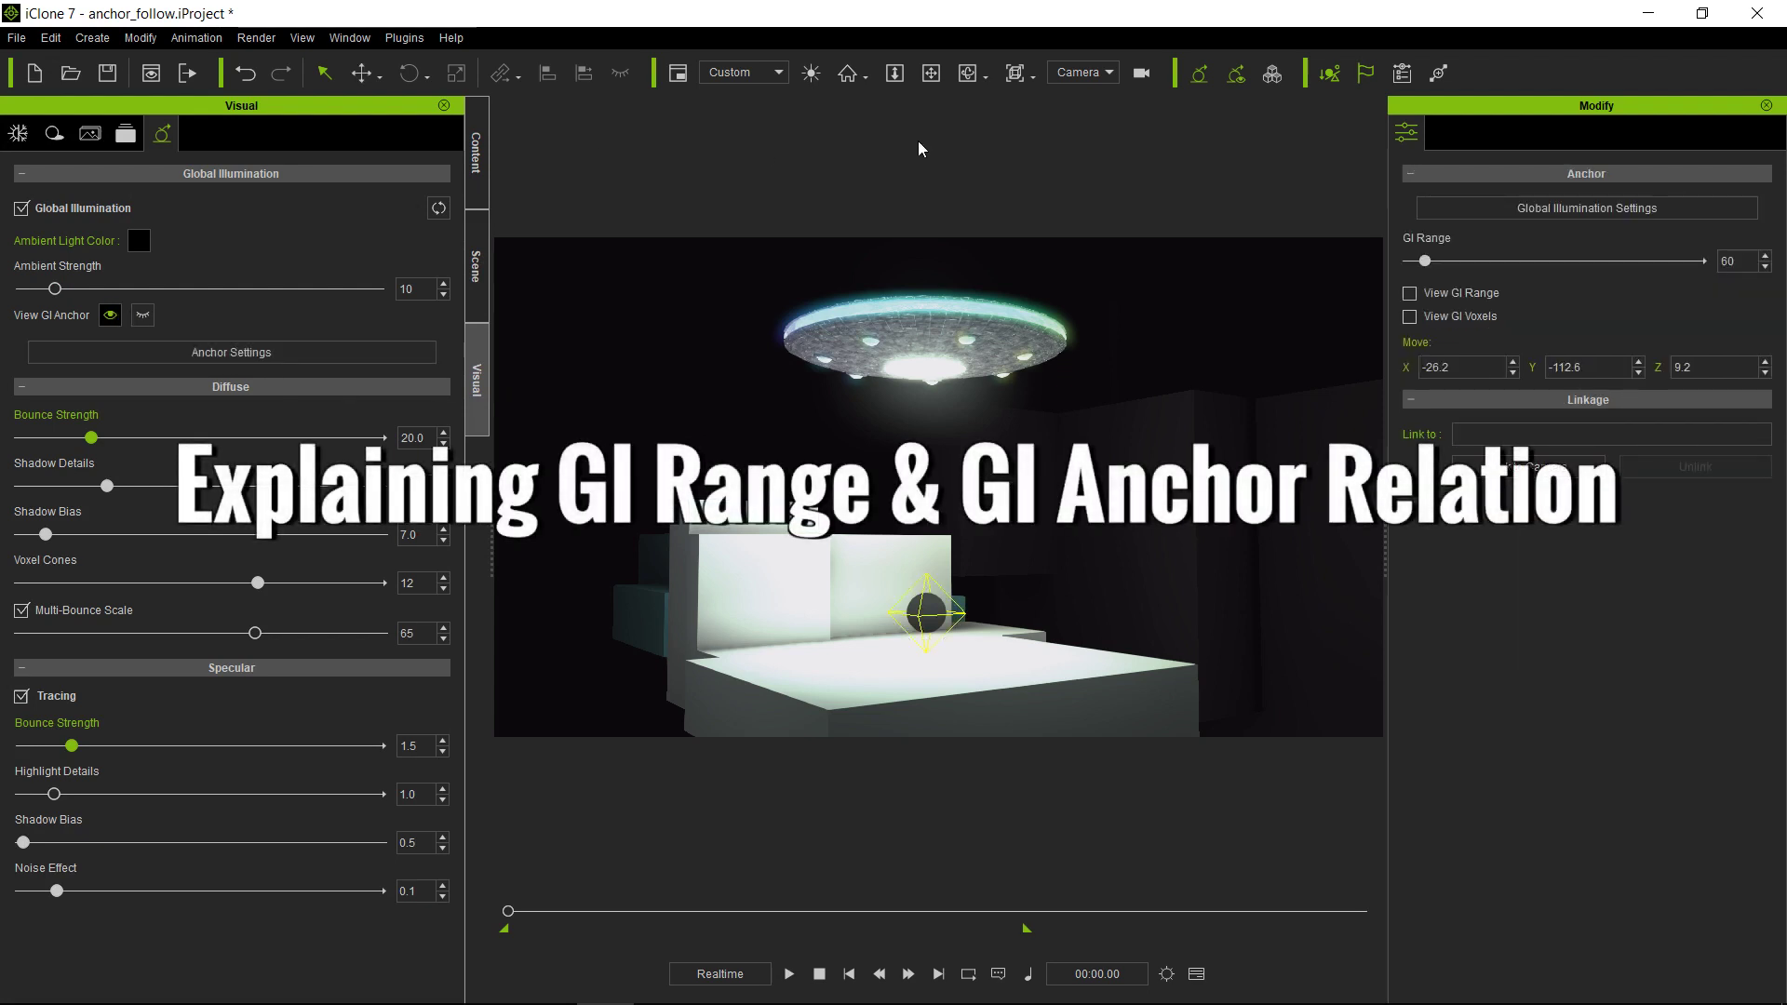
click(1410, 294)
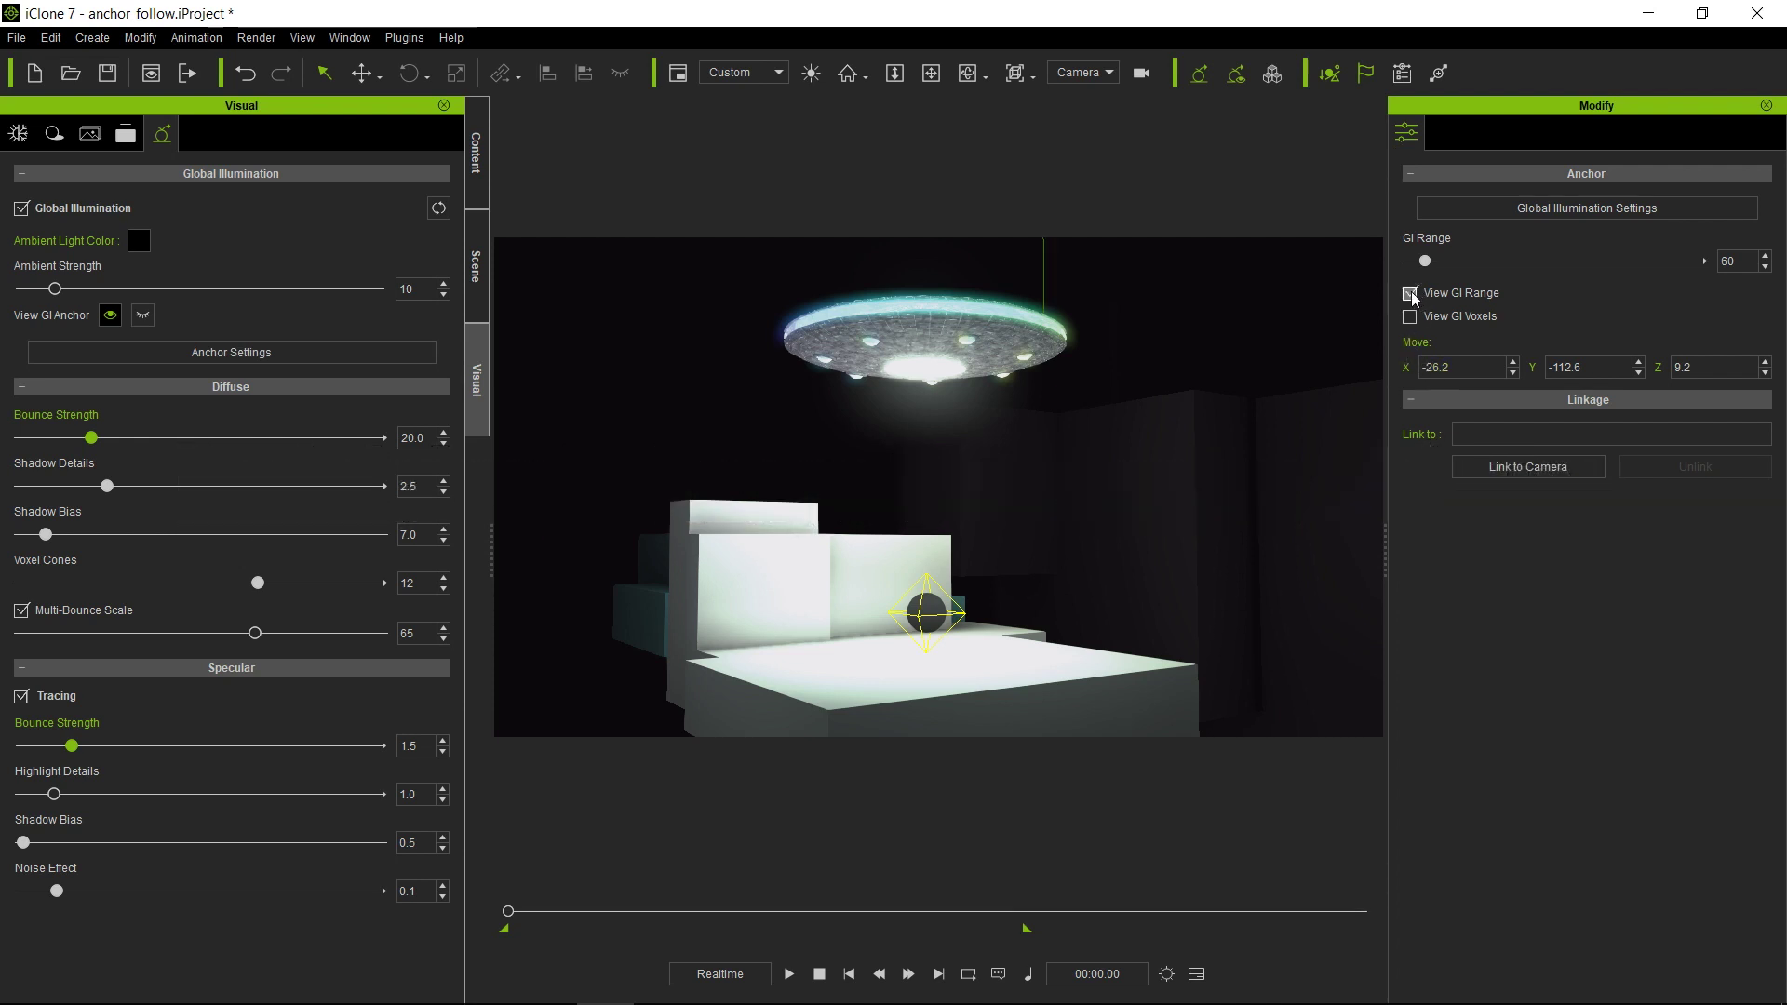
click(1109, 73)
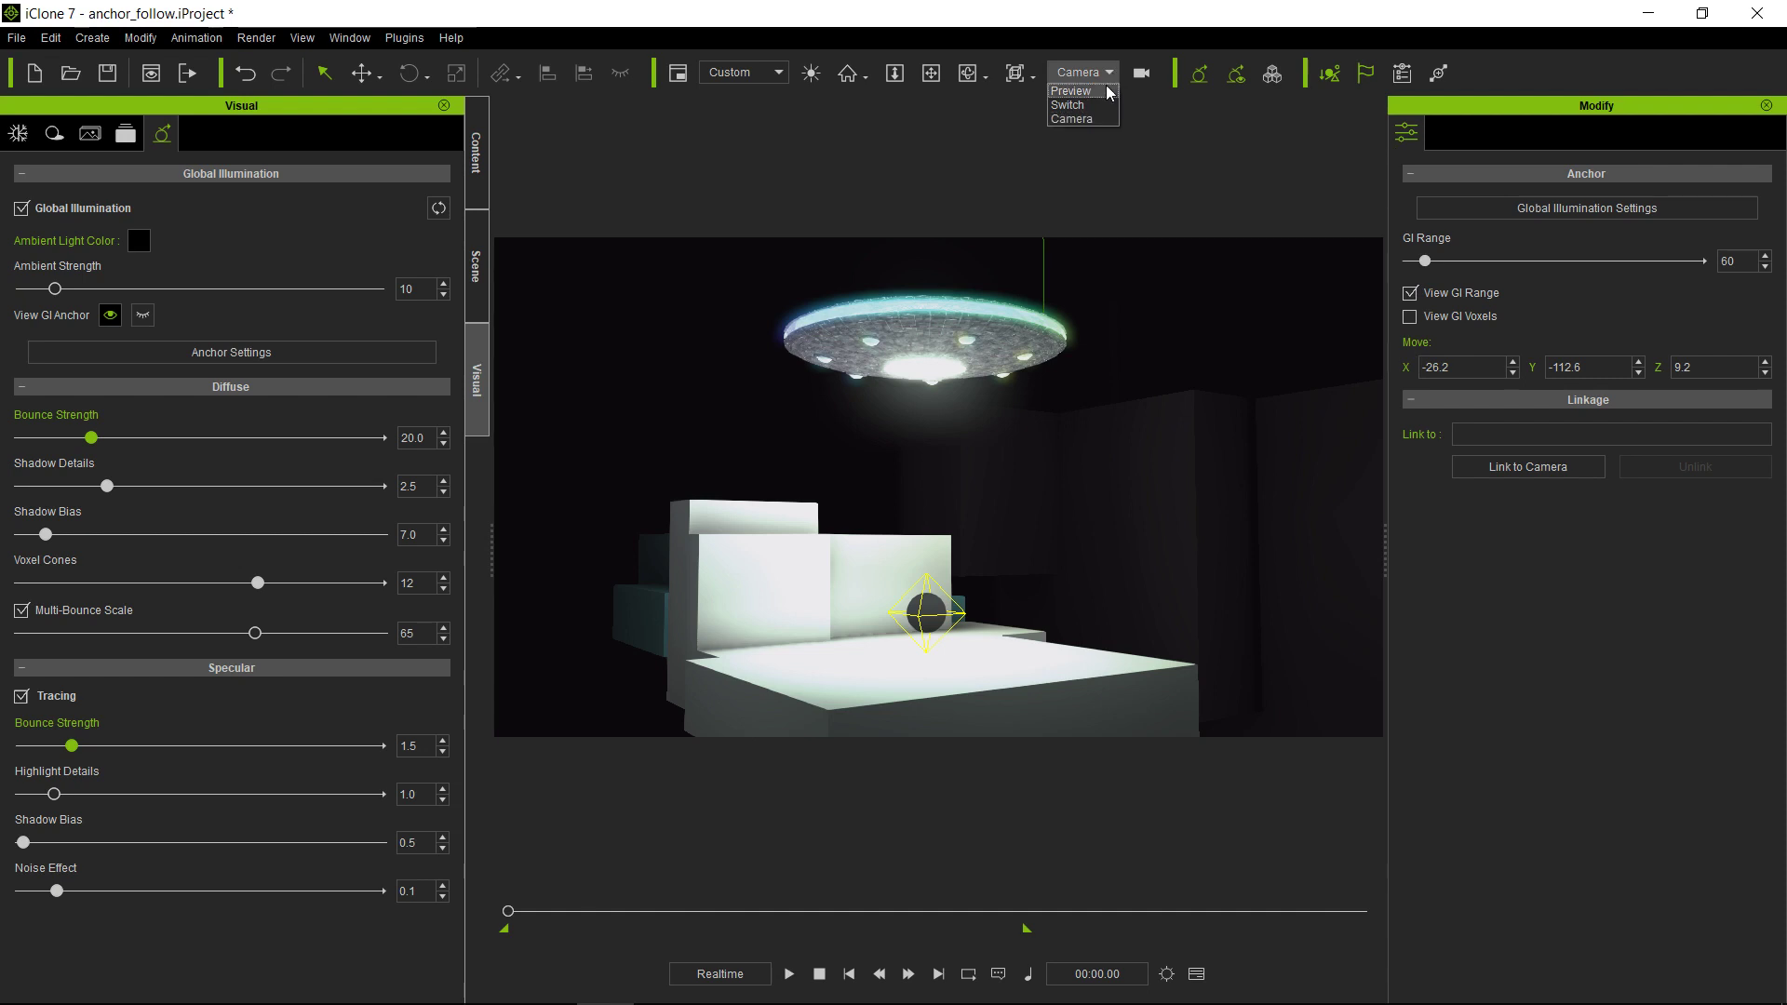
Switch to the Preview camera and orbit and zoom around the green GI range box
click(1107, 91)
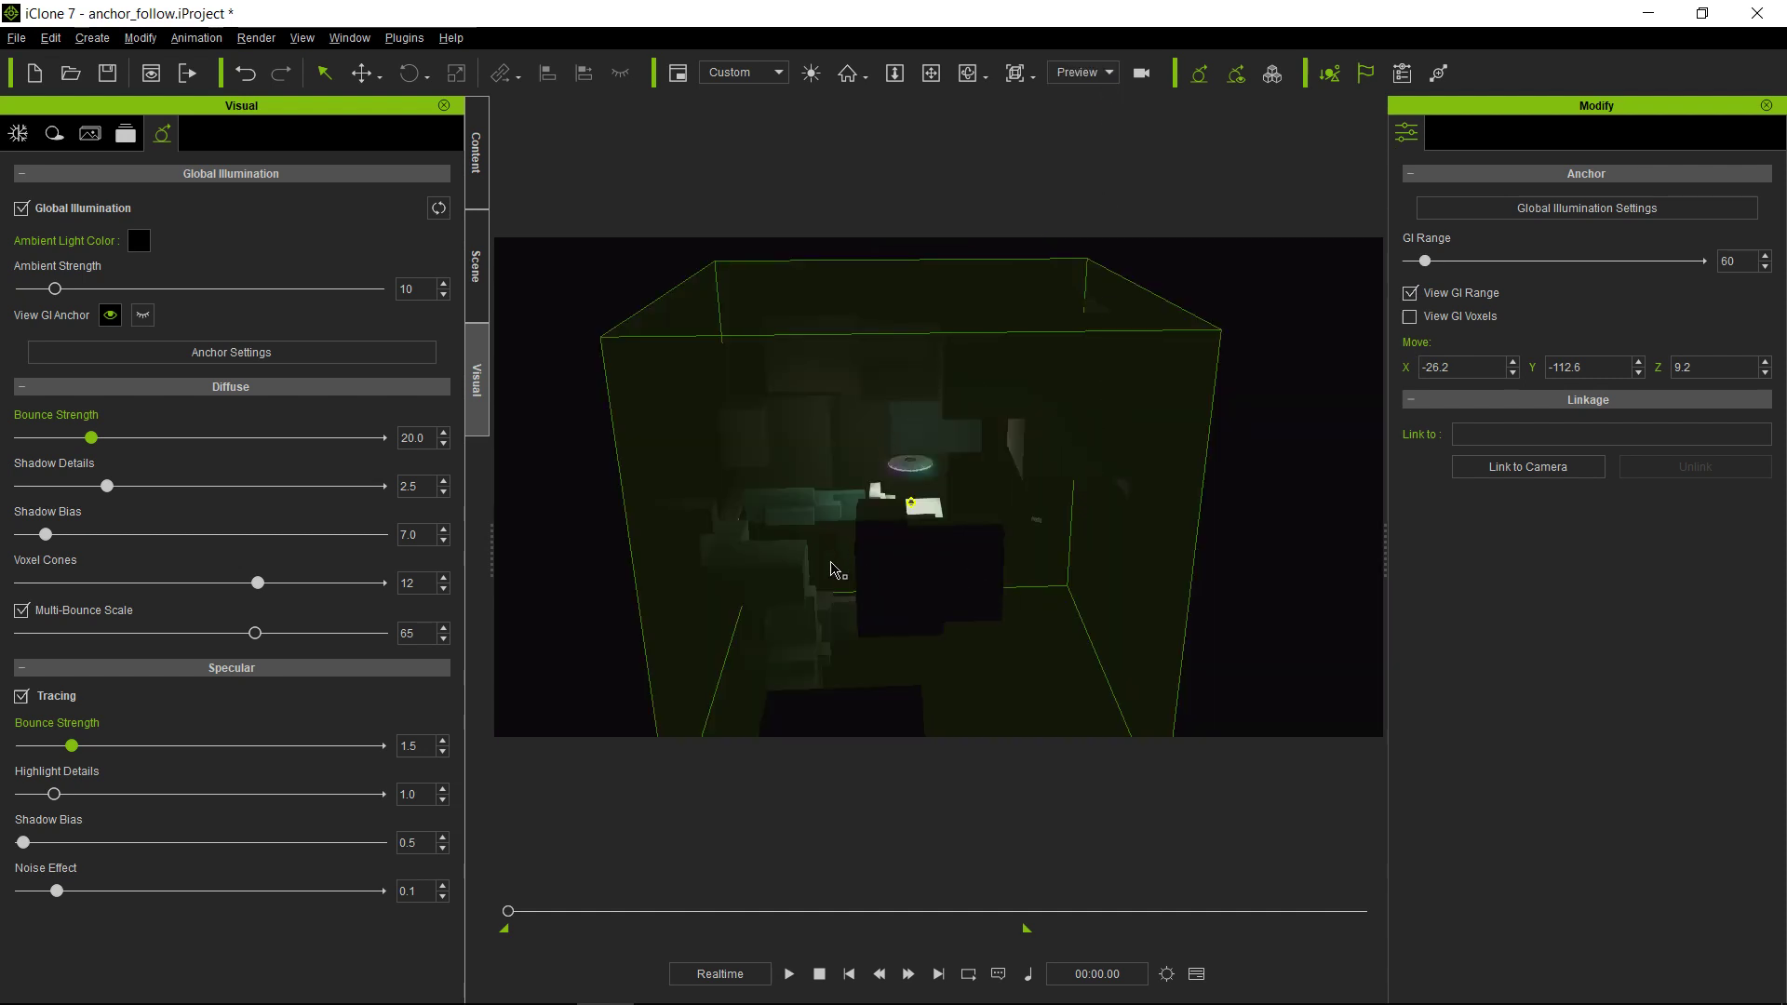
right_drag(835, 568, 687, 307)
right_drag(1003, 462, 654, 265)
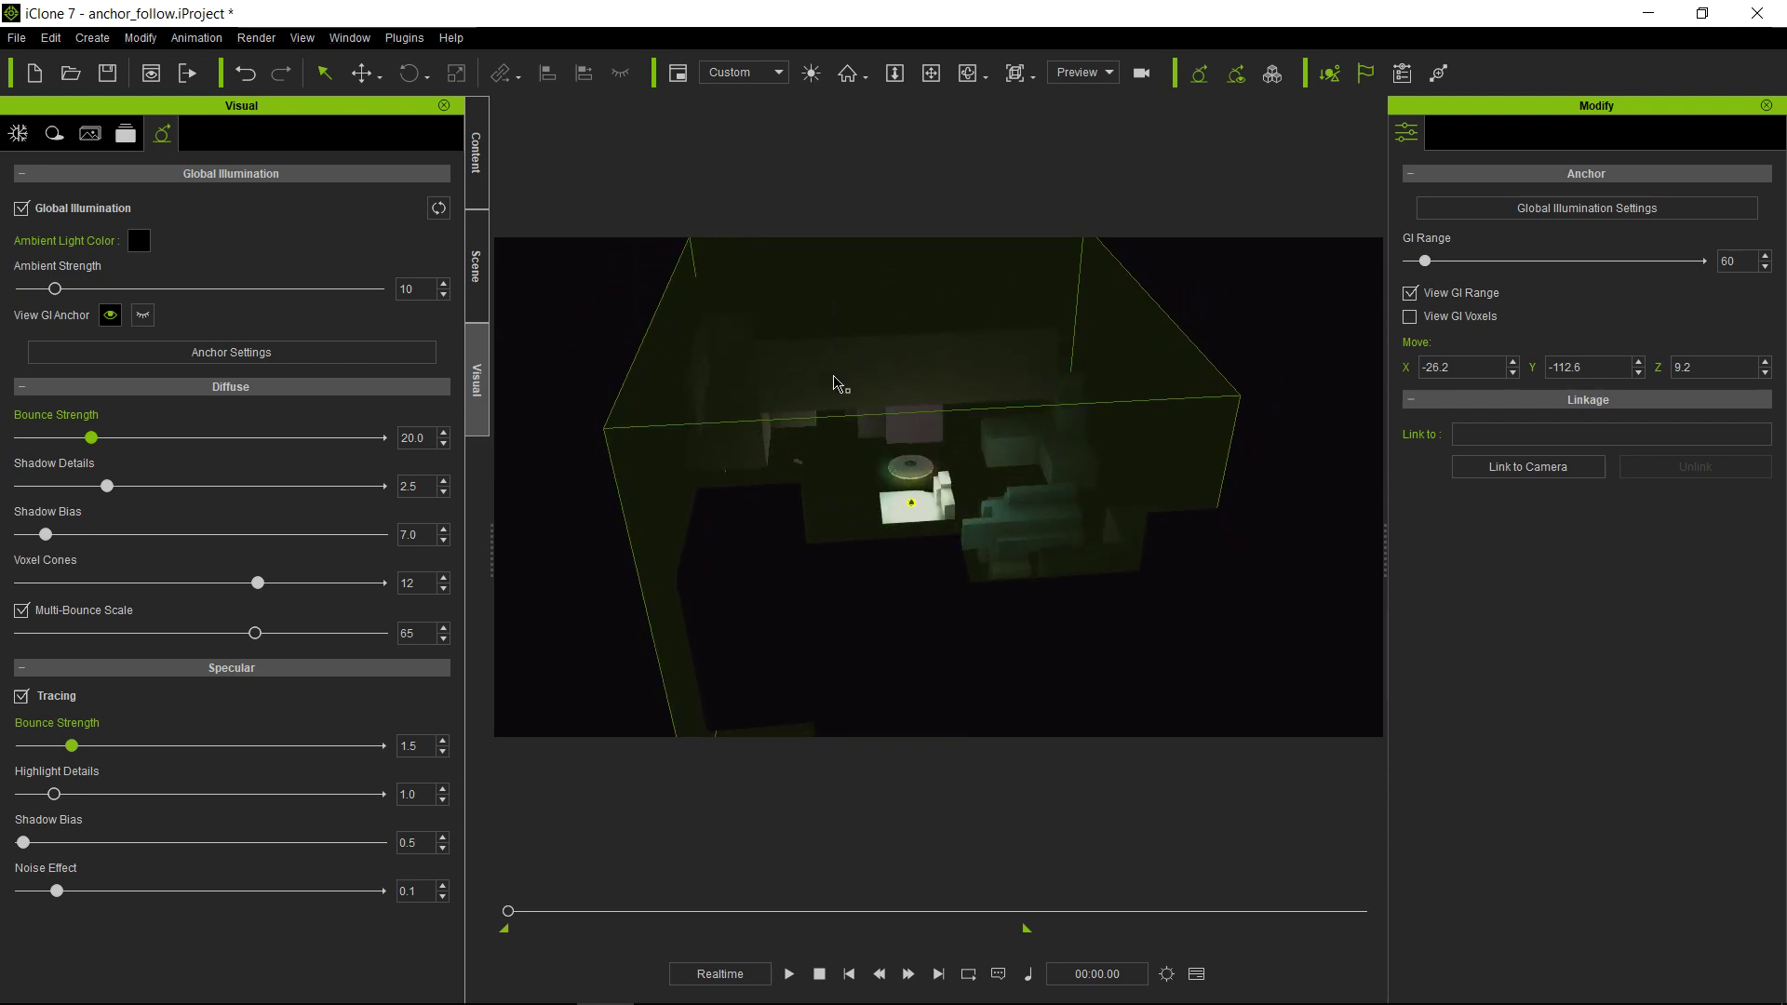
scroll(859, 512, up, 8)
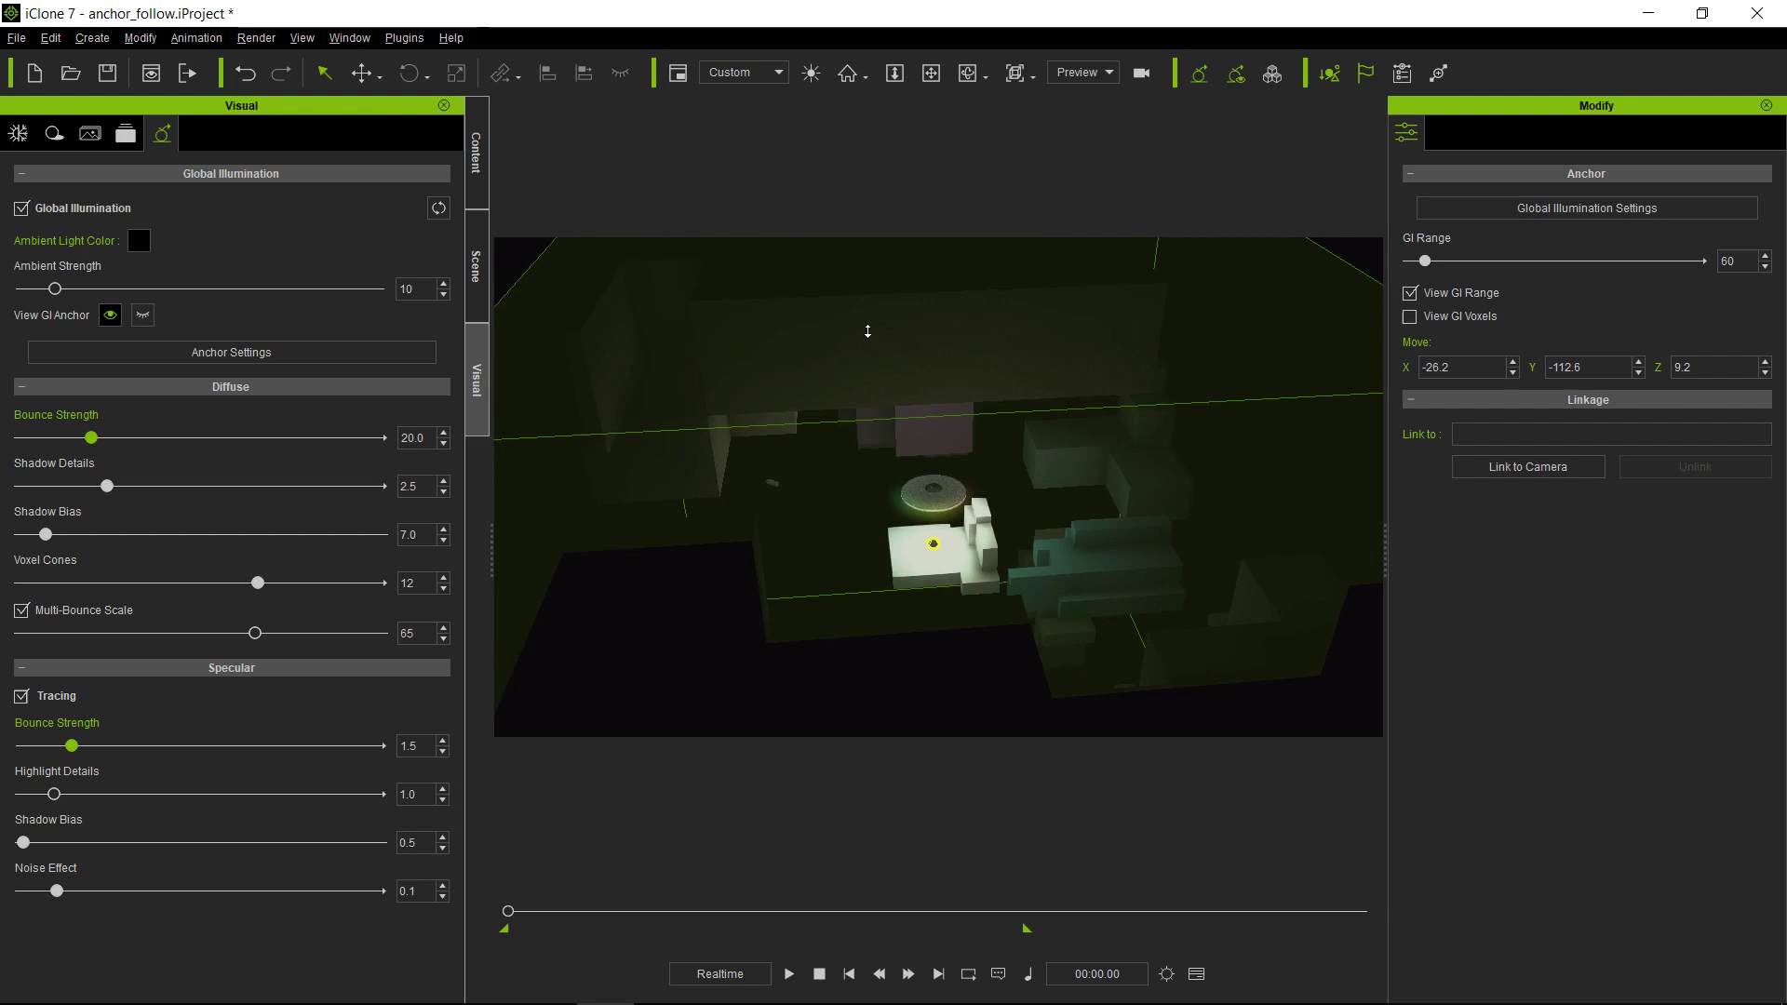
scroll(925, 427, up, 3)
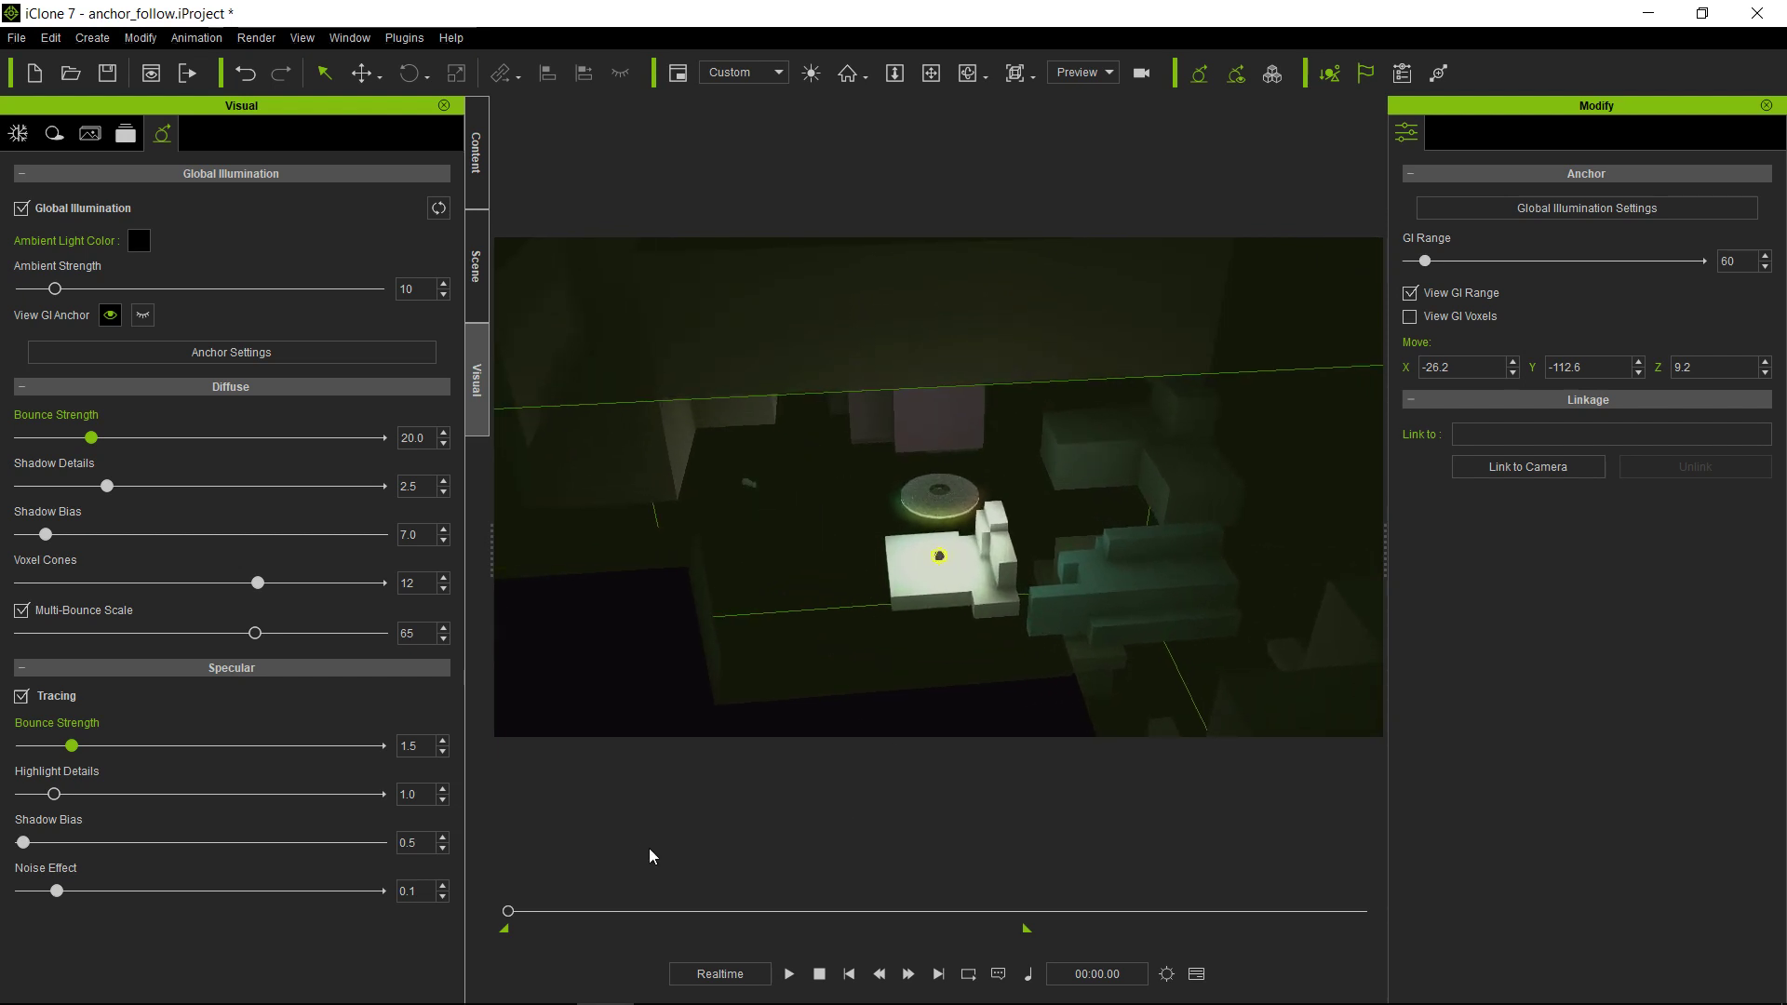
Display GI voxels, inspect them around the spaceship, and bring GI Range back down to 60
click(1410, 317)
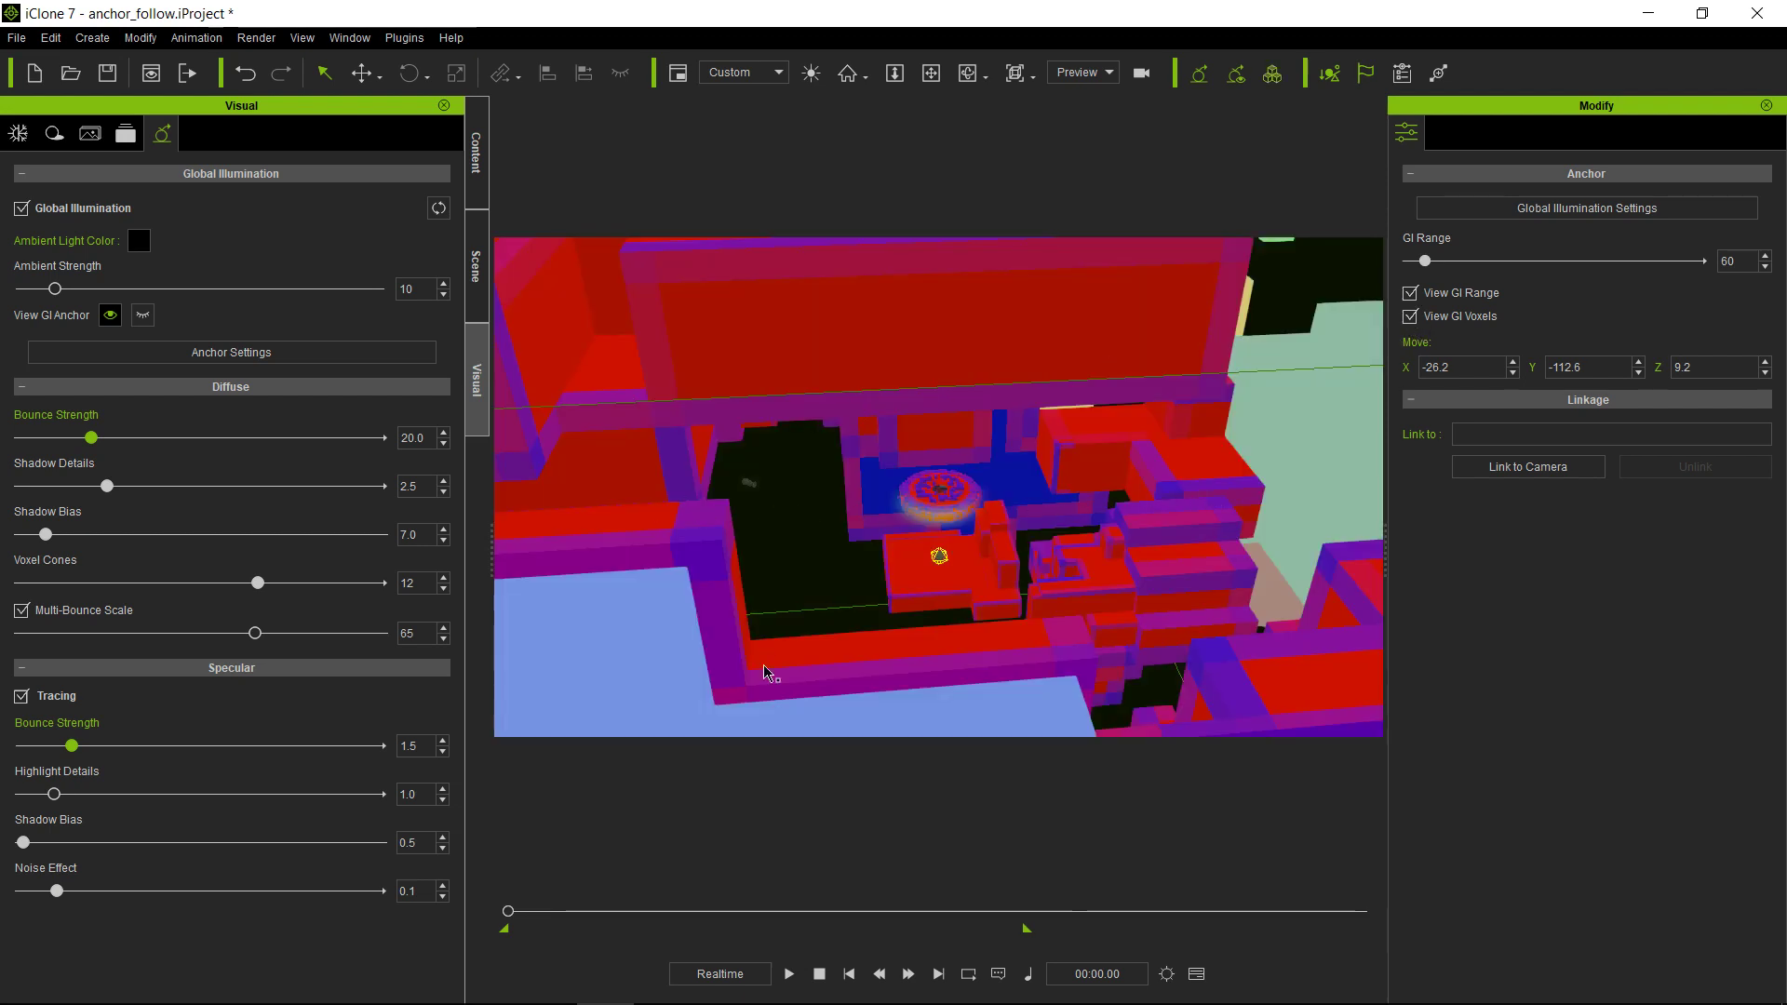
right_drag(1108, 495, 1057, 526)
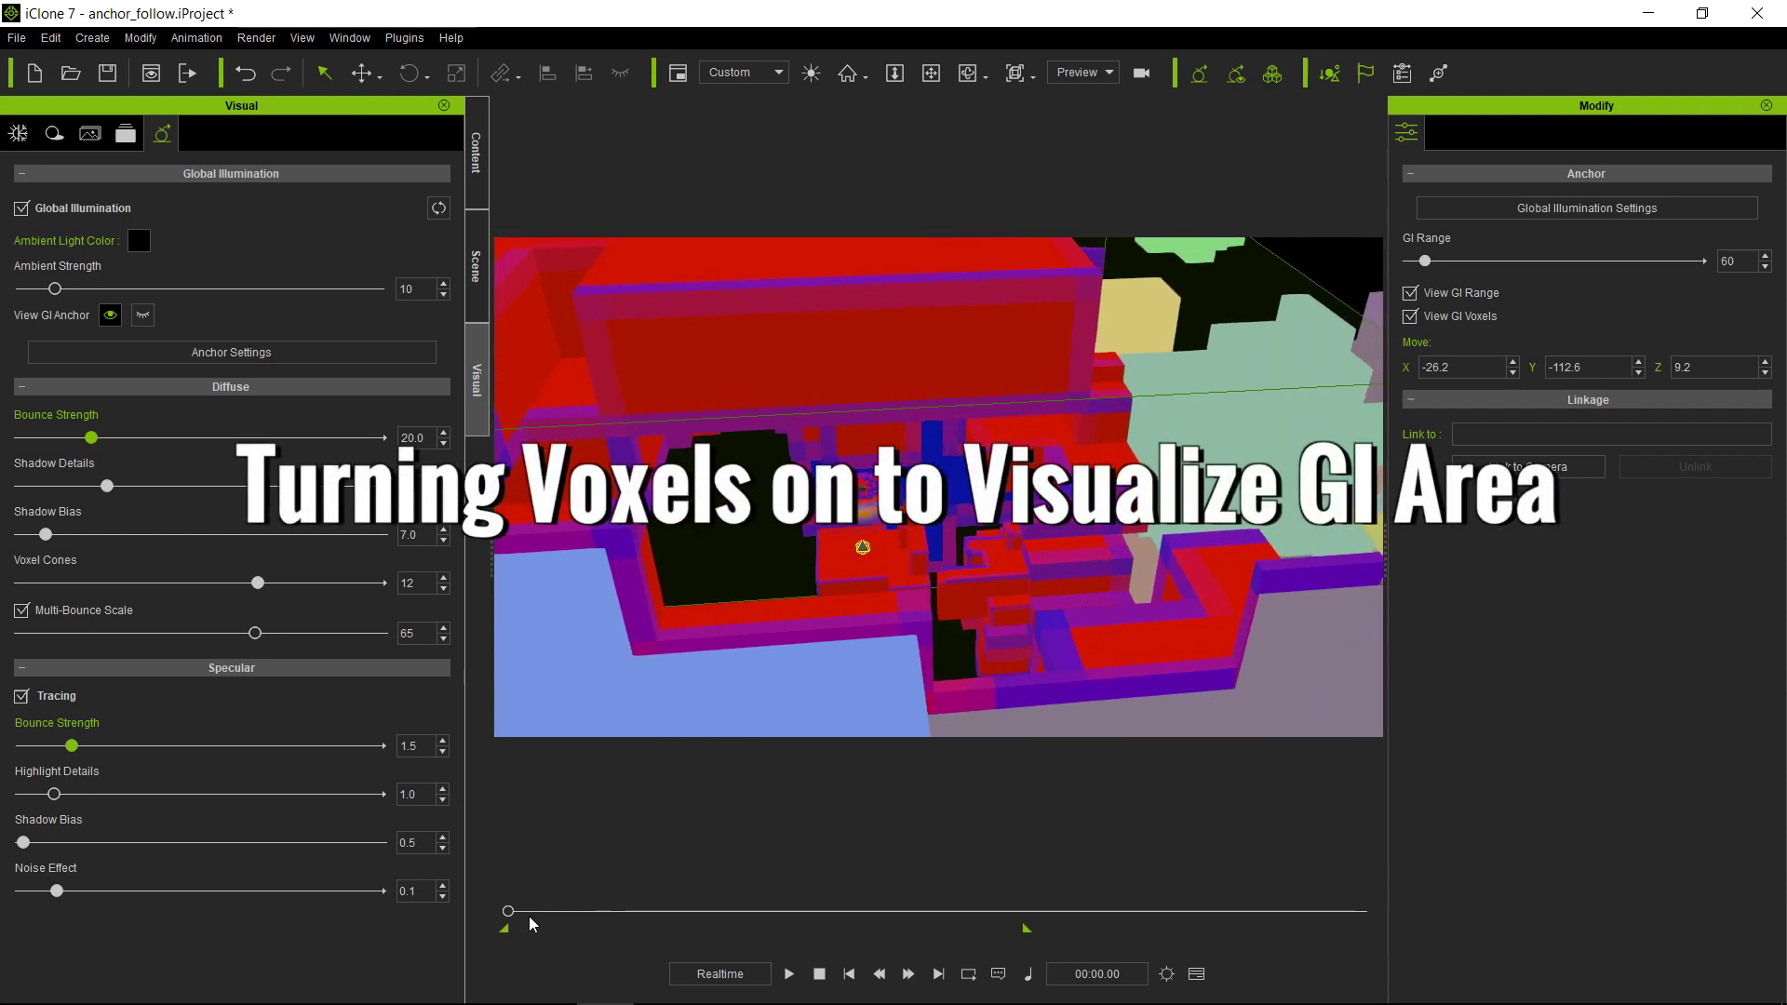
drag(516, 912, 668, 906)
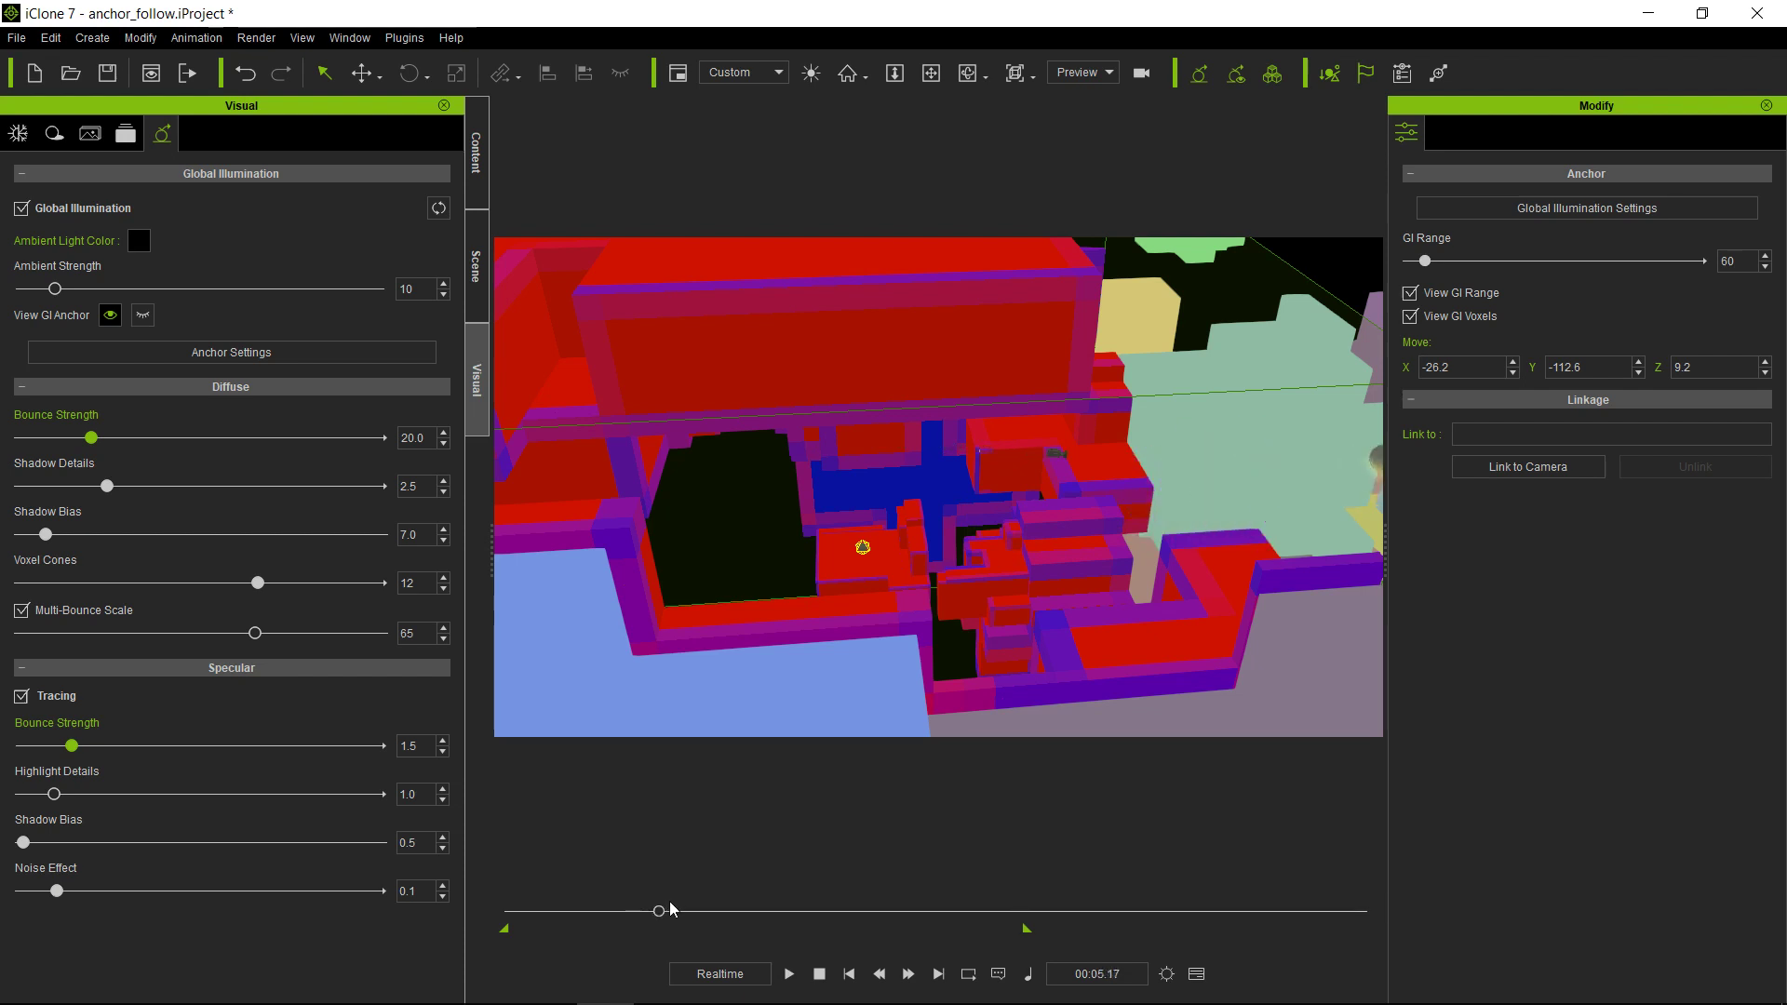
right_drag(1046, 721, 974, 549)
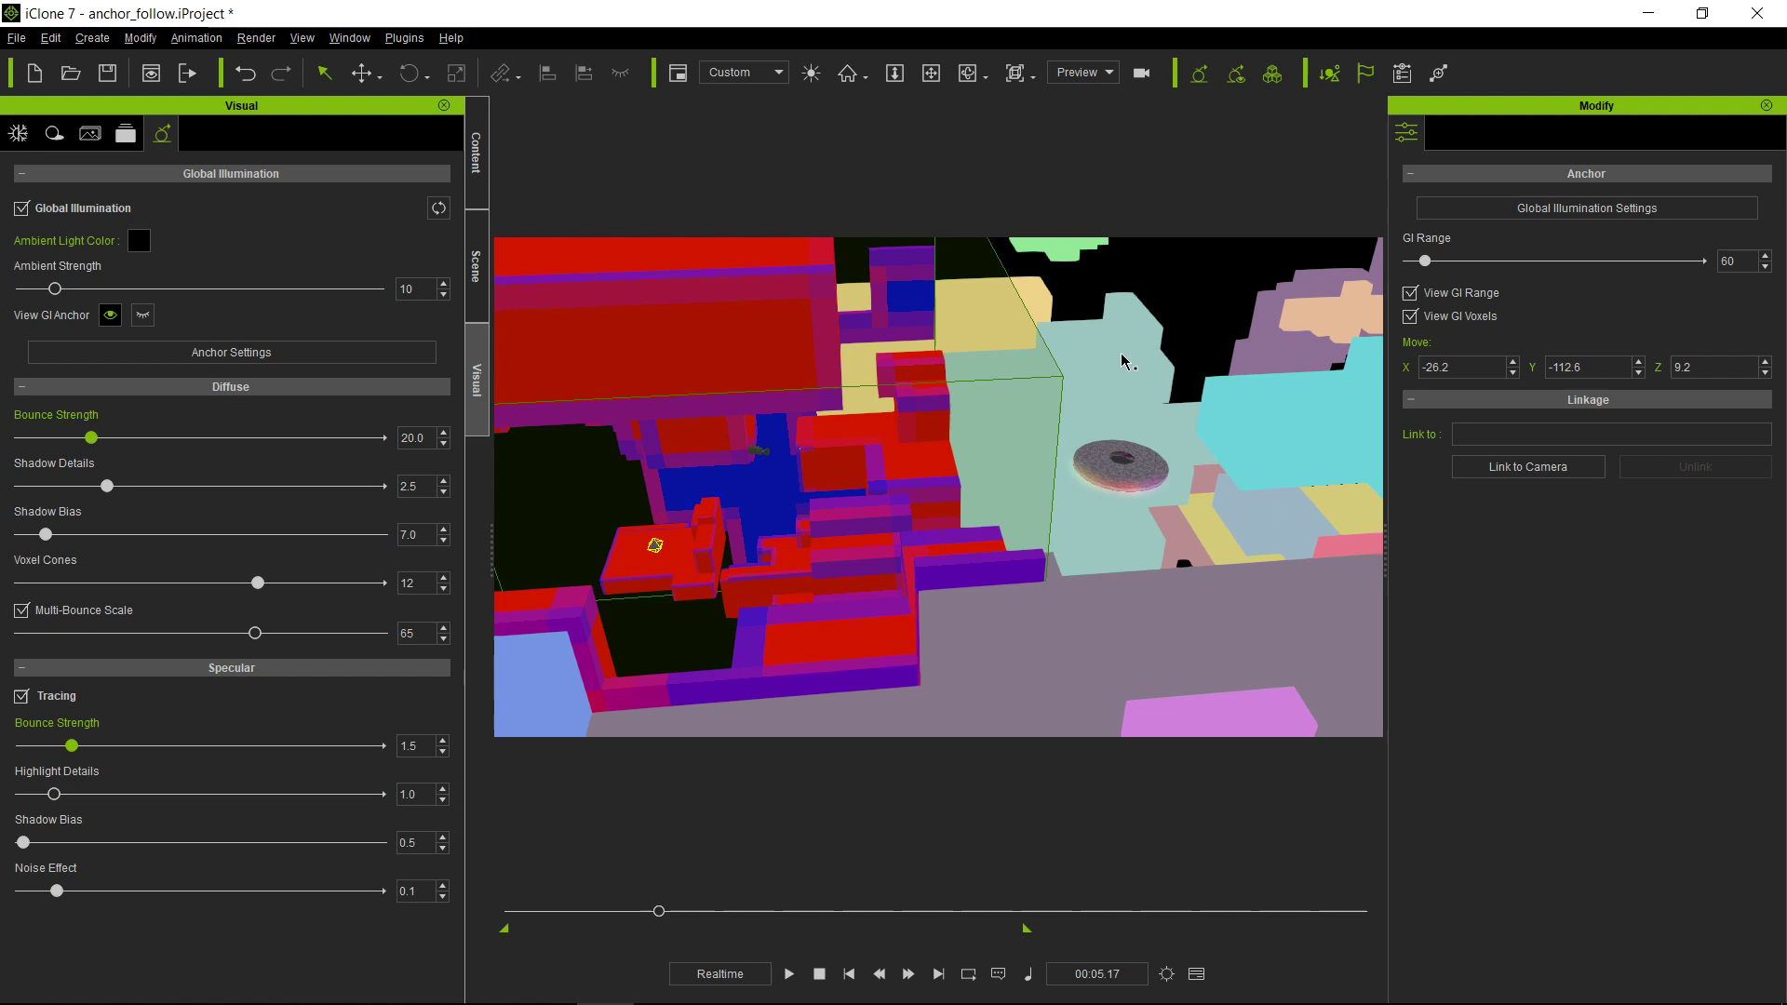
right_drag(1125, 363, 1154, 675)
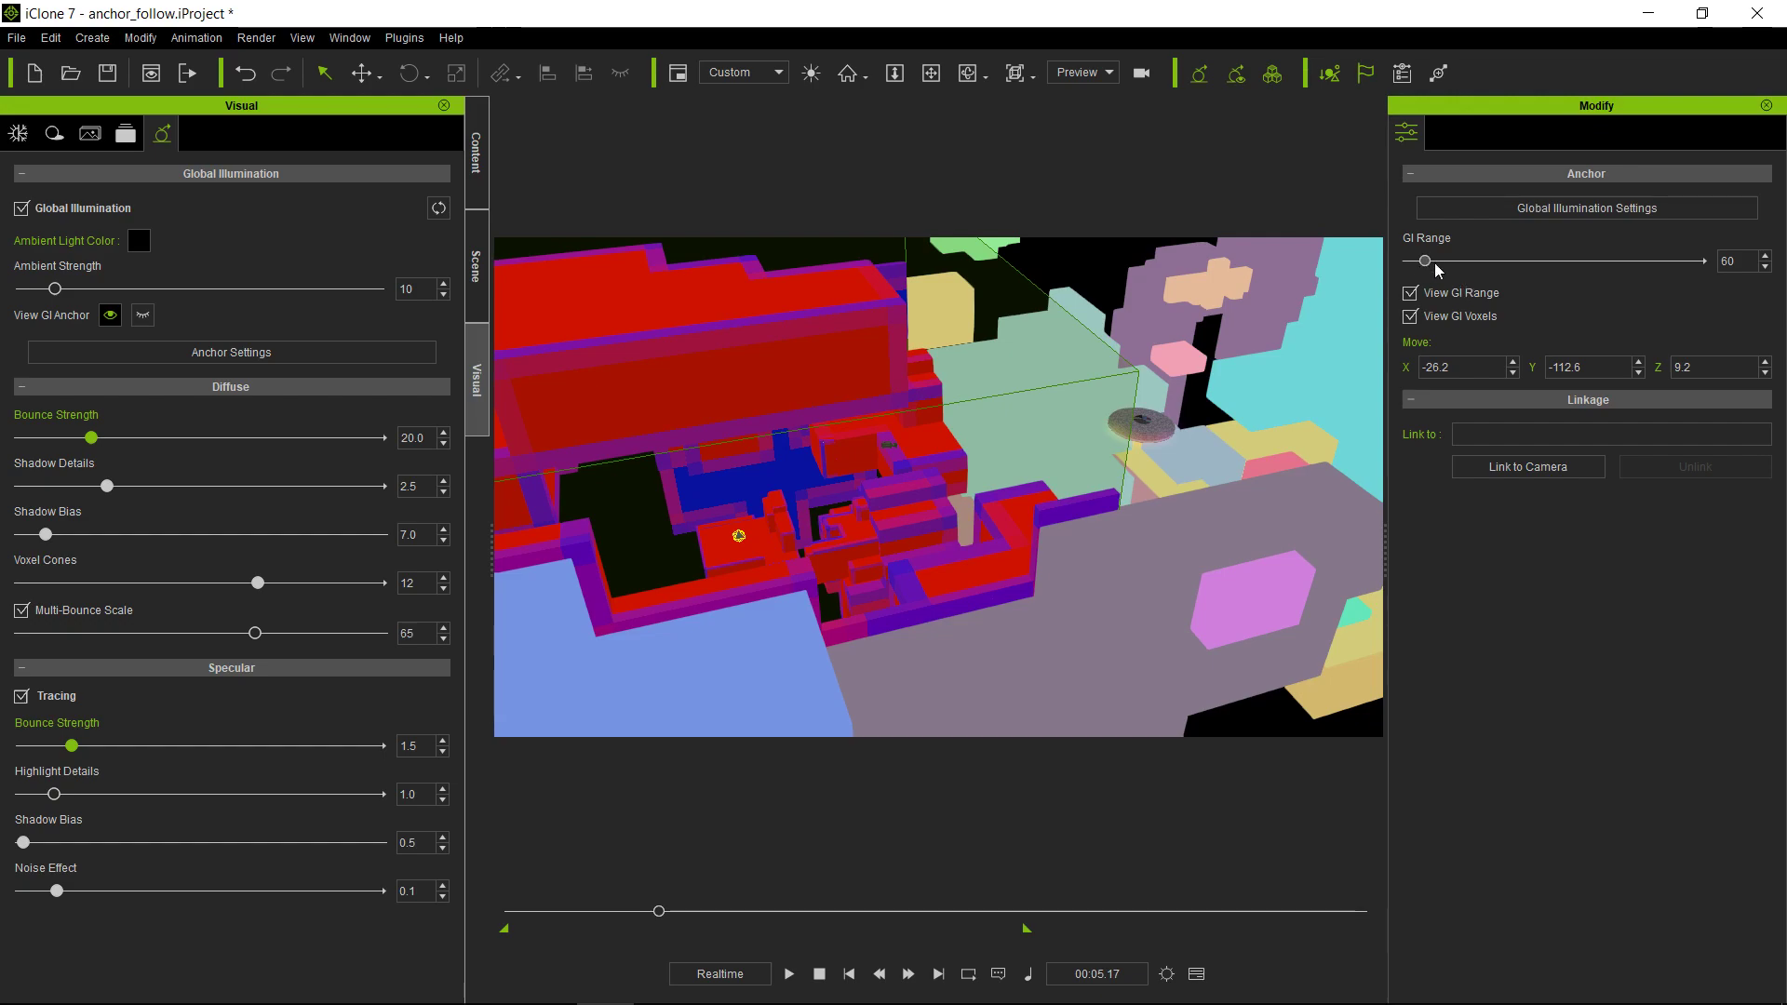
drag(1426, 264, 1705, 270)
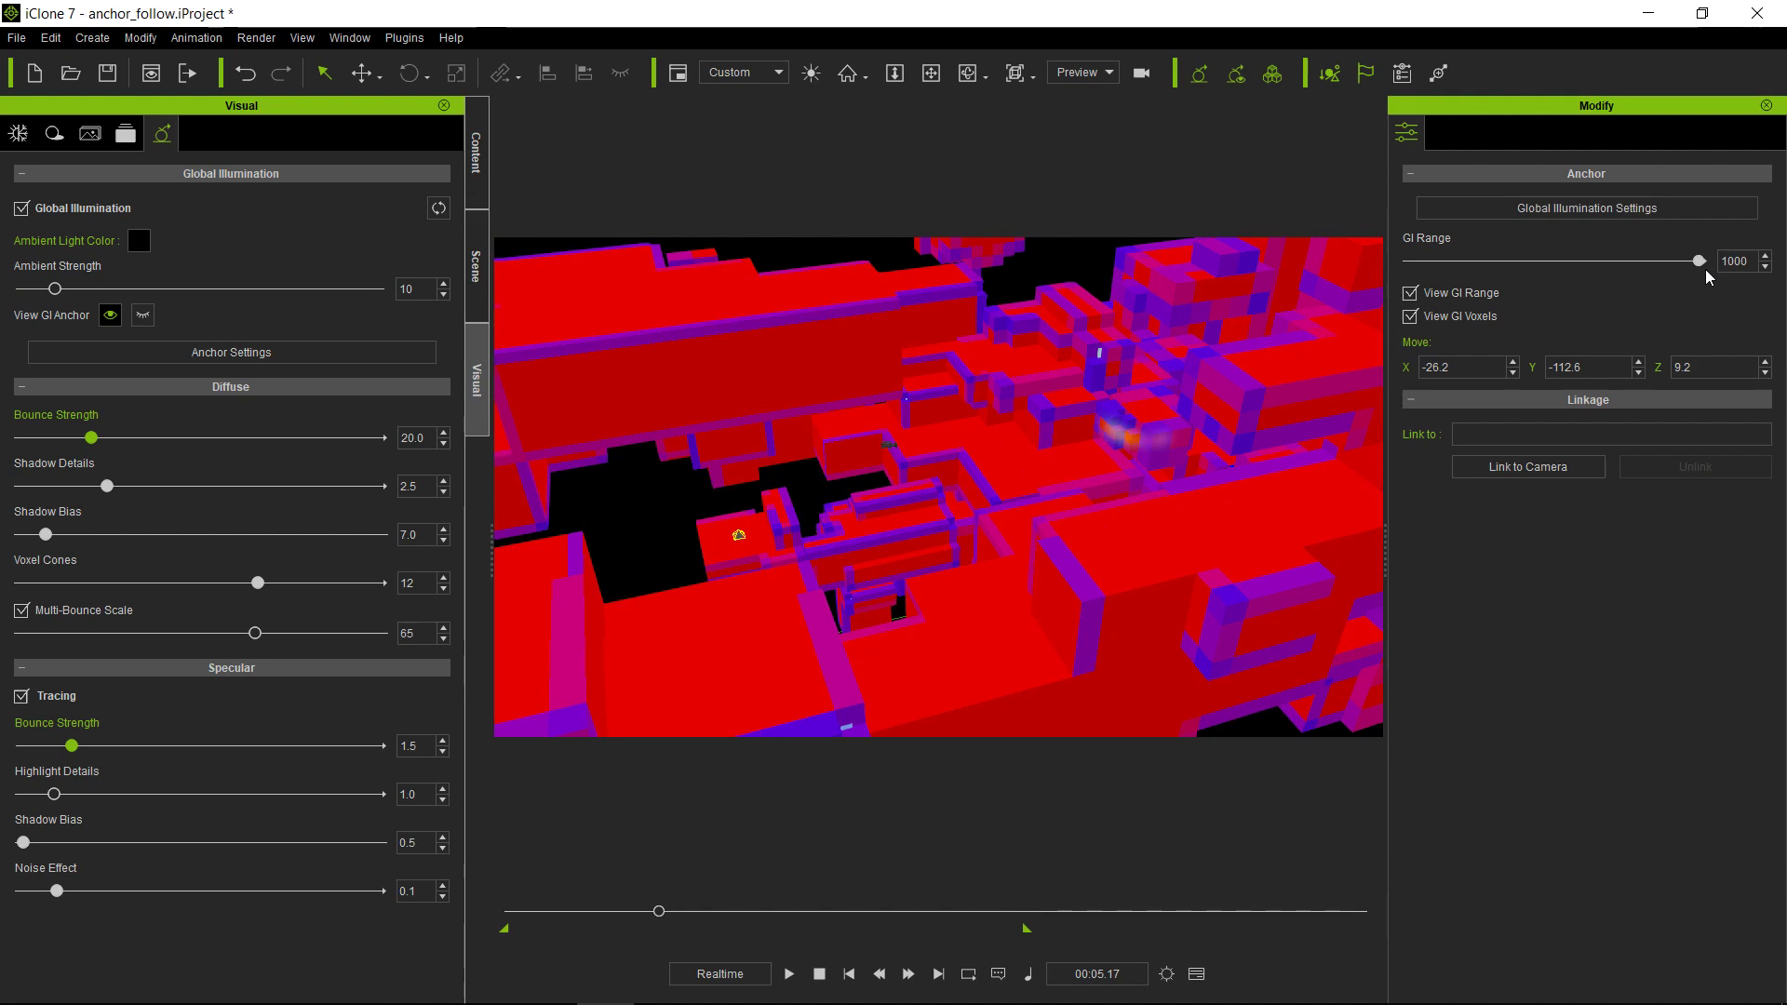
drag(1701, 270, 1431, 265)
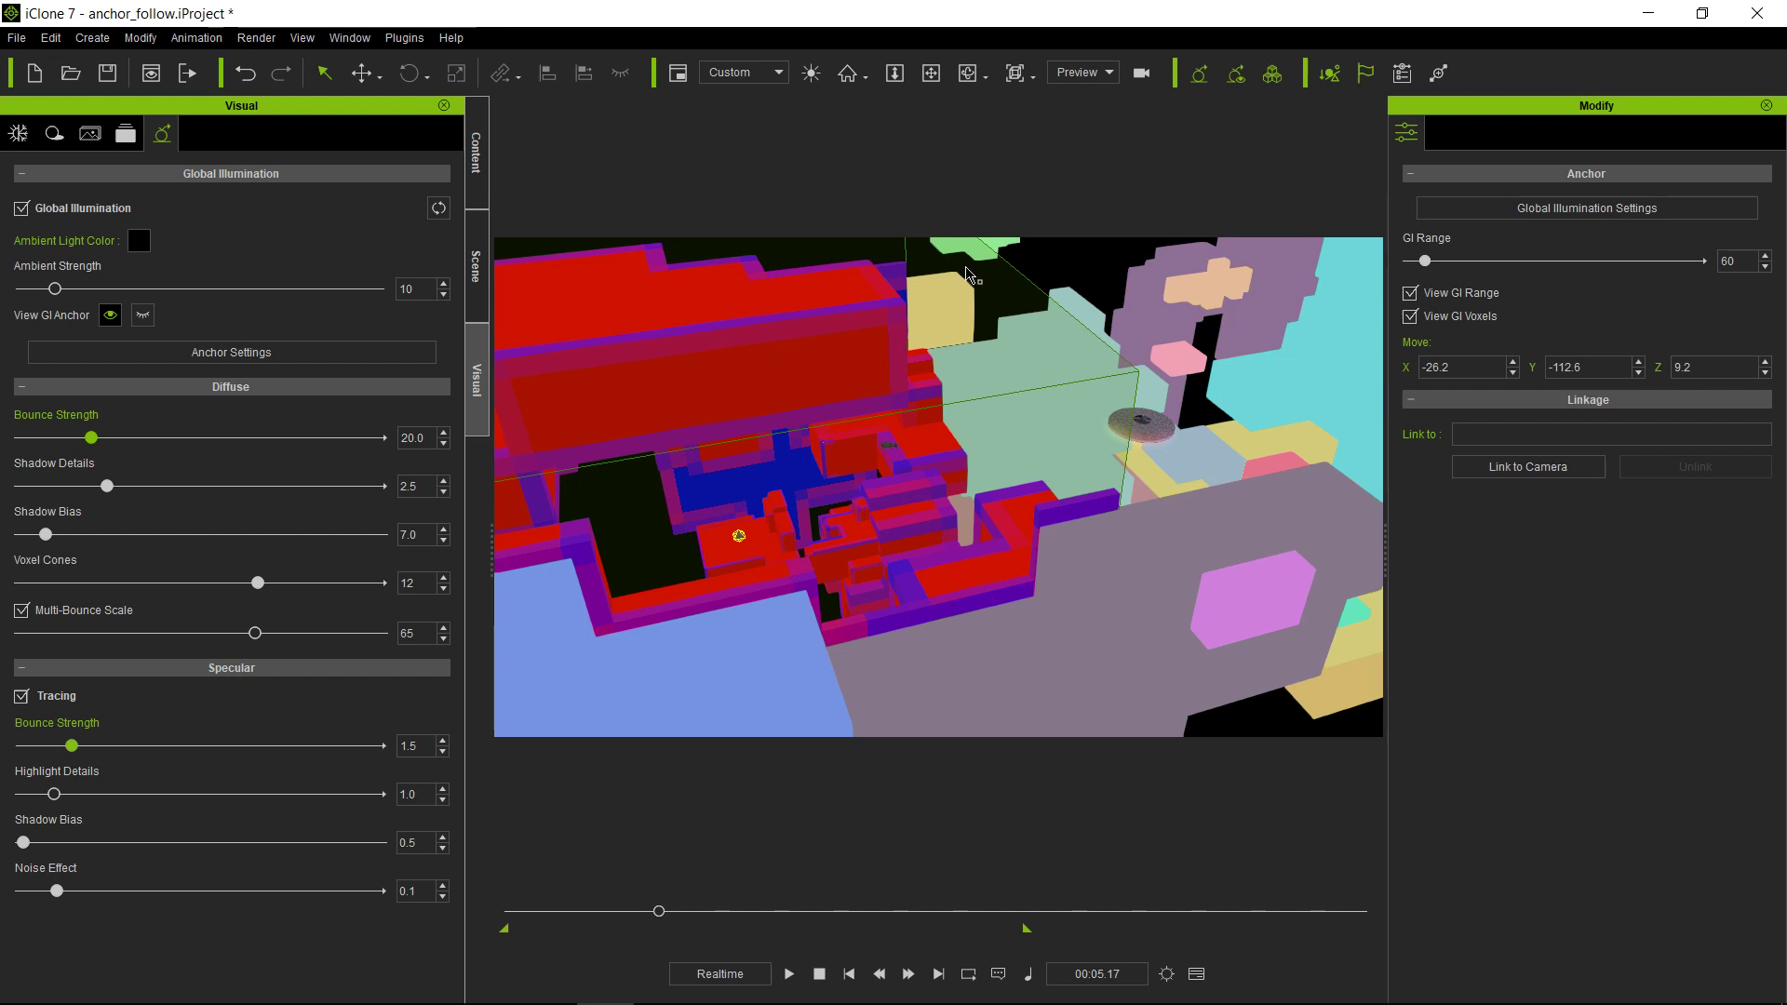
Switch to the Camera view, hide the GI voxels, and rewind to the first frame
click(1113, 72)
click(1104, 116)
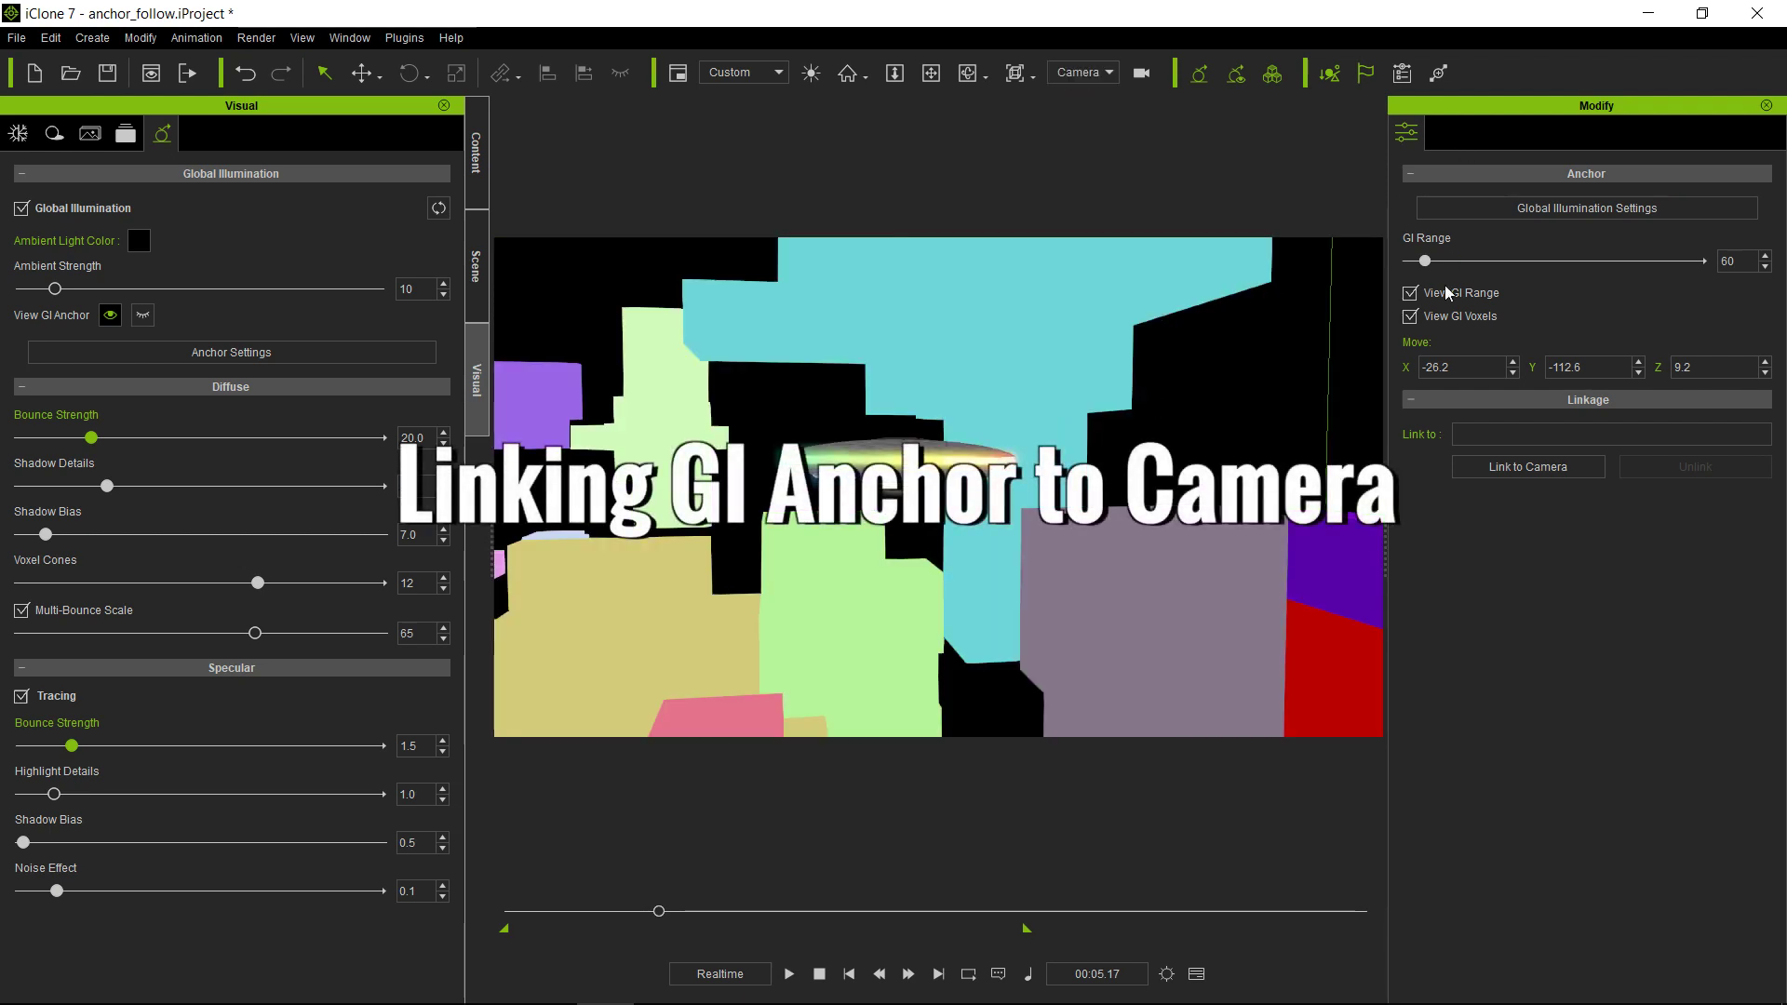
click(1410, 317)
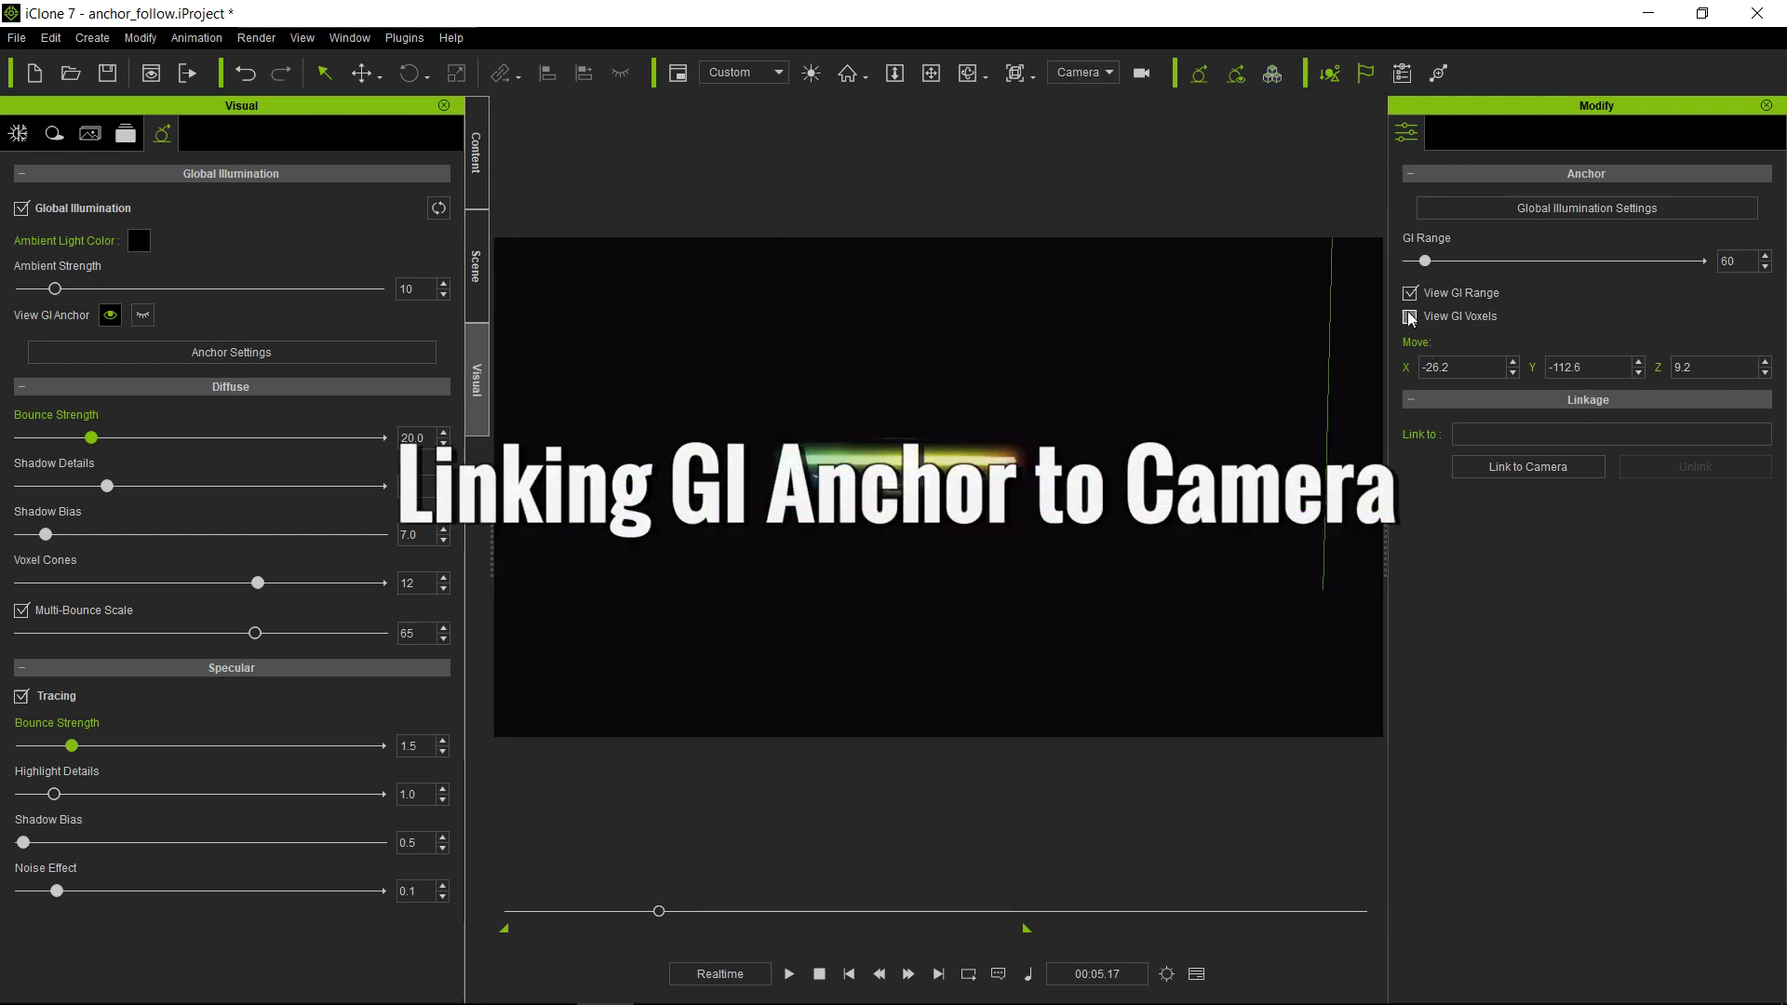
click(819, 973)
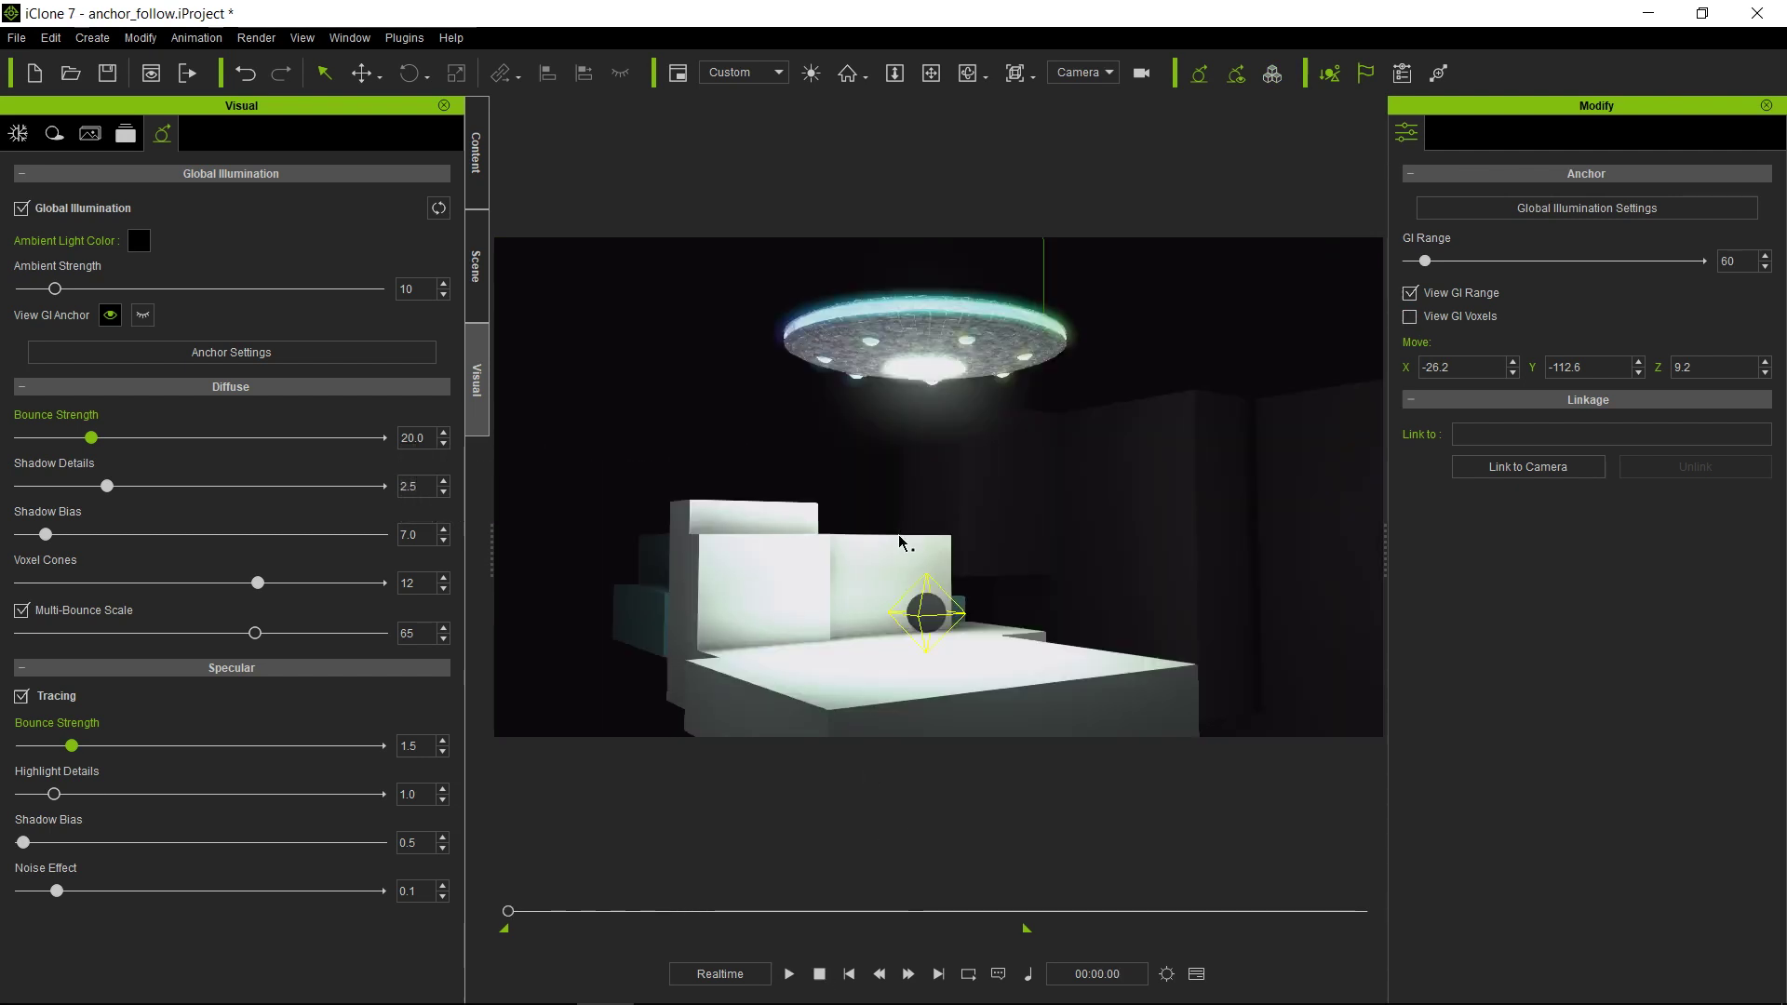
Select the GI anchor and raise it to Z 82.9 just beneath the UFO
click(936, 610)
click(933, 630)
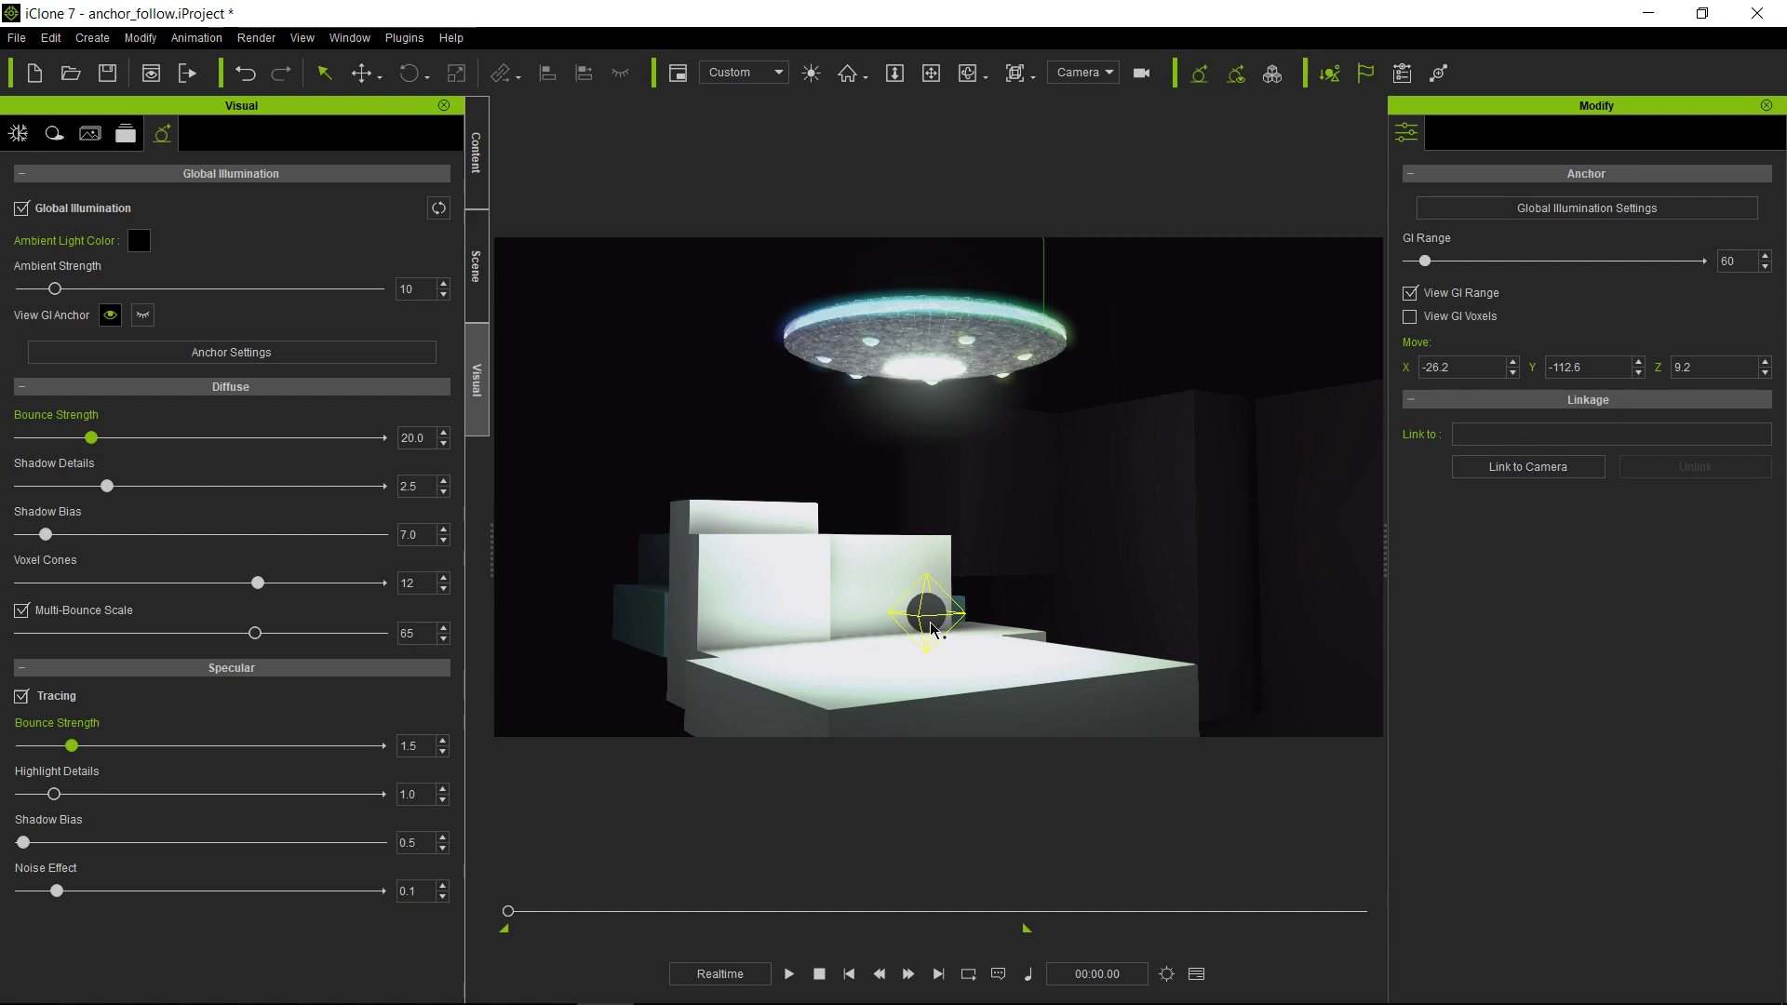
key(w)
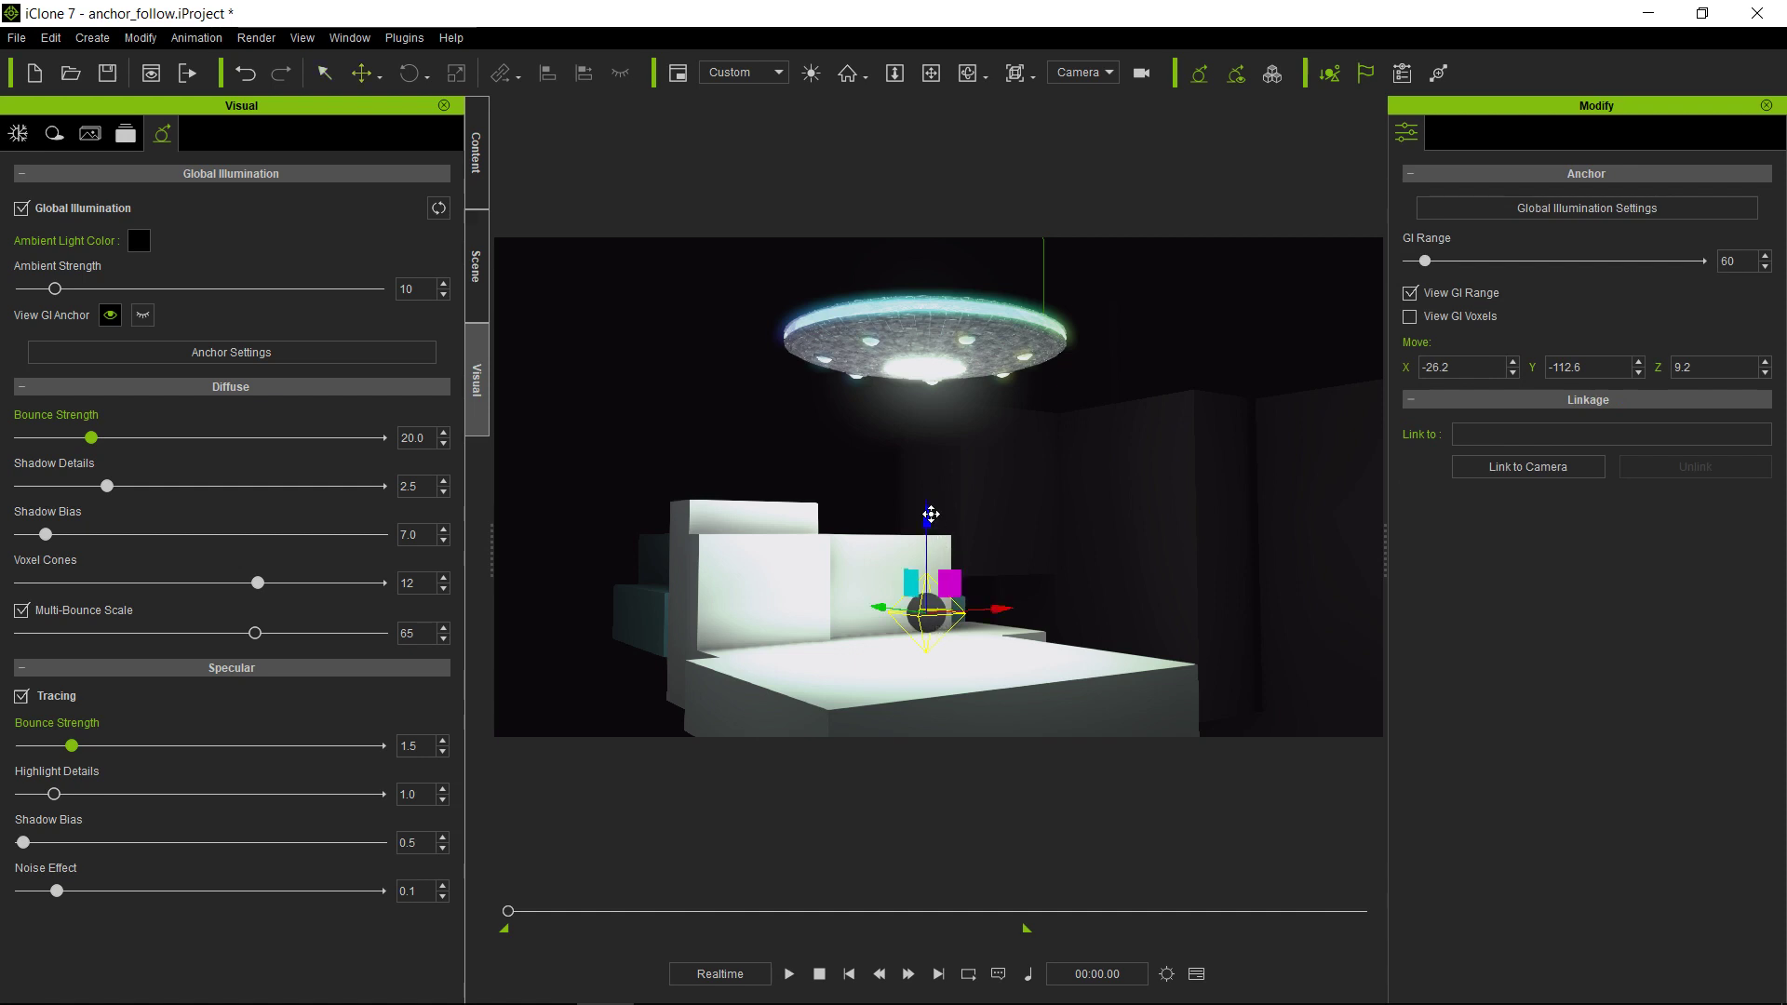
drag(928, 516, 942, 418)
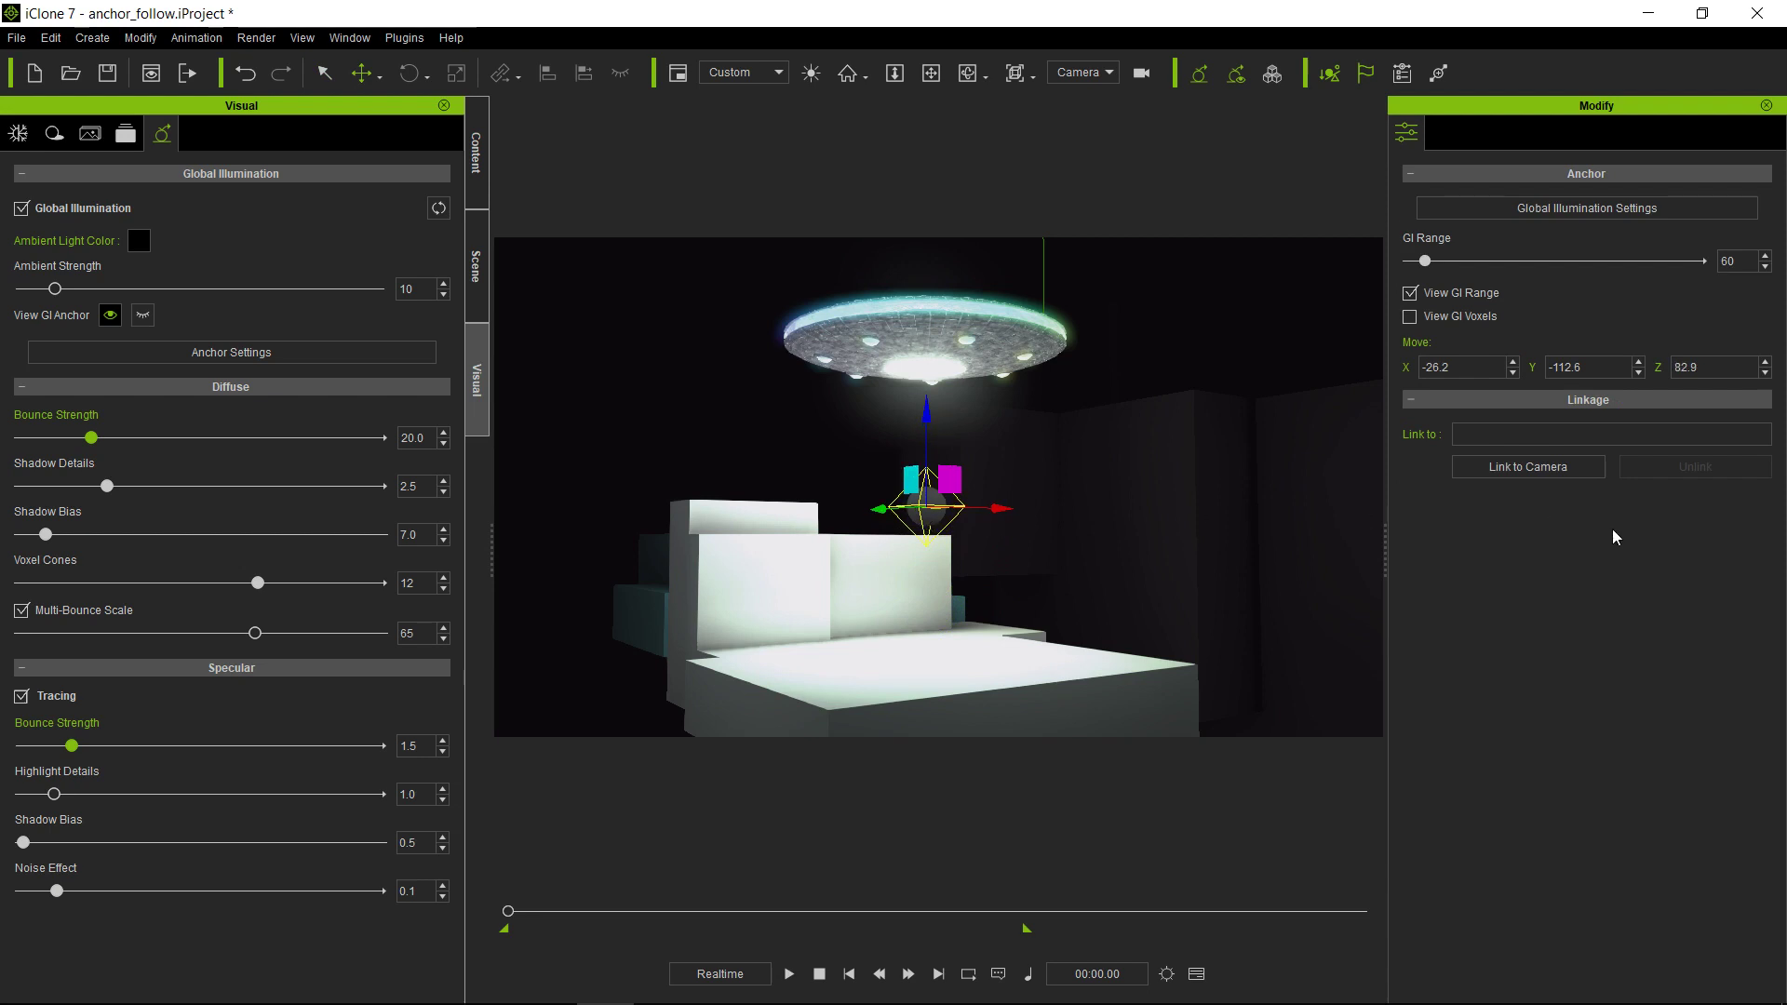
Link the GI anchor to the camera and scrub to 00:16:19 to check it follows
click(1517, 467)
drag(509, 915, 973, 952)
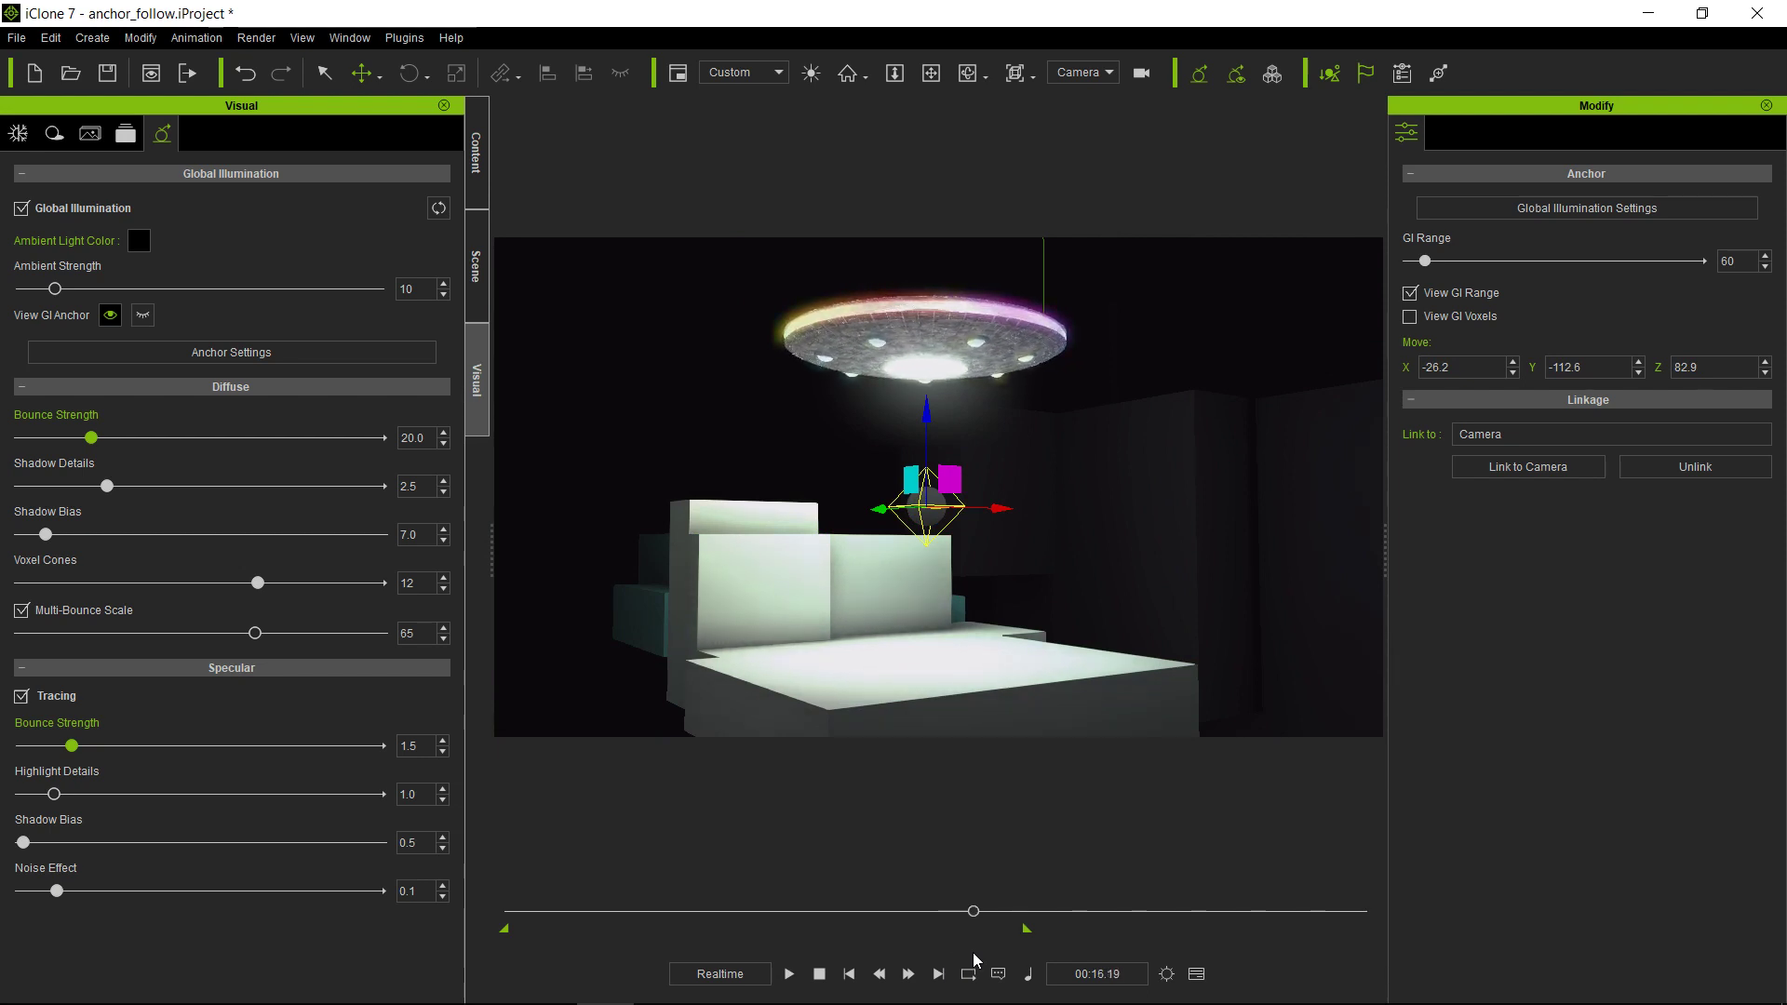
Switch to the Preview view, rewind, scrub to about 3.5 seconds, and view the range box
click(1110, 73)
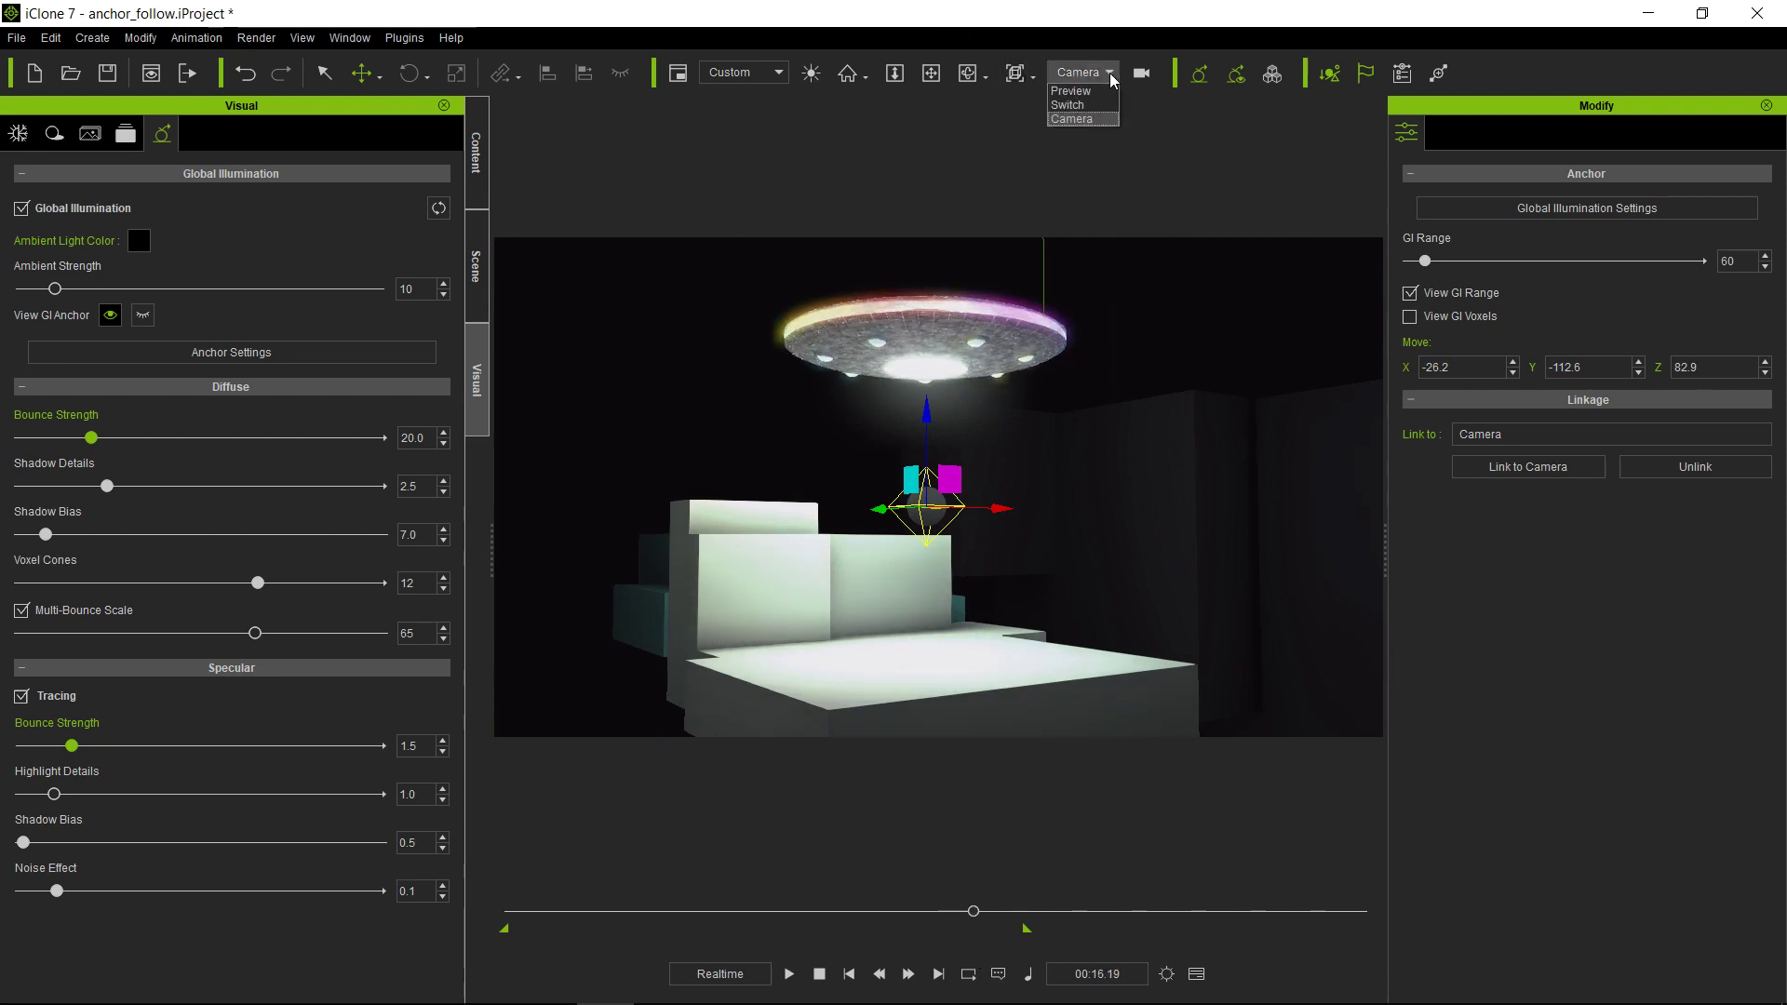
click(1108, 91)
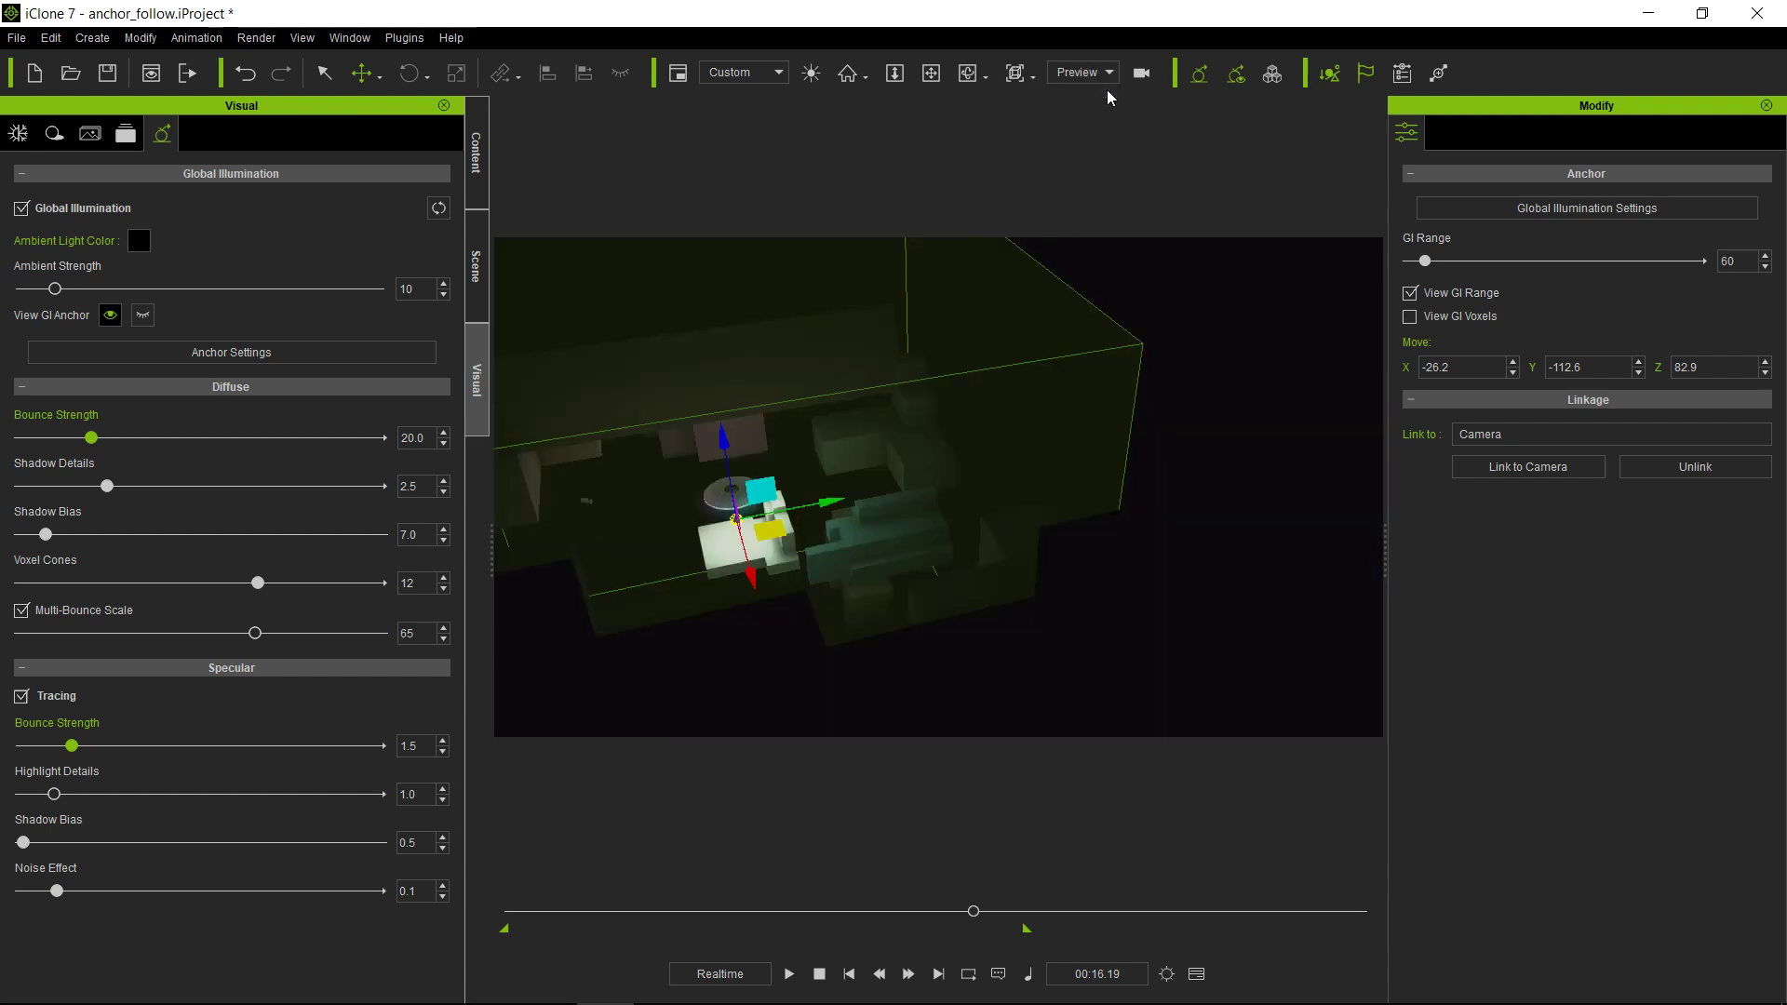
click(819, 978)
drag(508, 913, 682, 913)
right_drag(927, 579, 1300, 566)
right_drag(907, 517, 1130, 541)
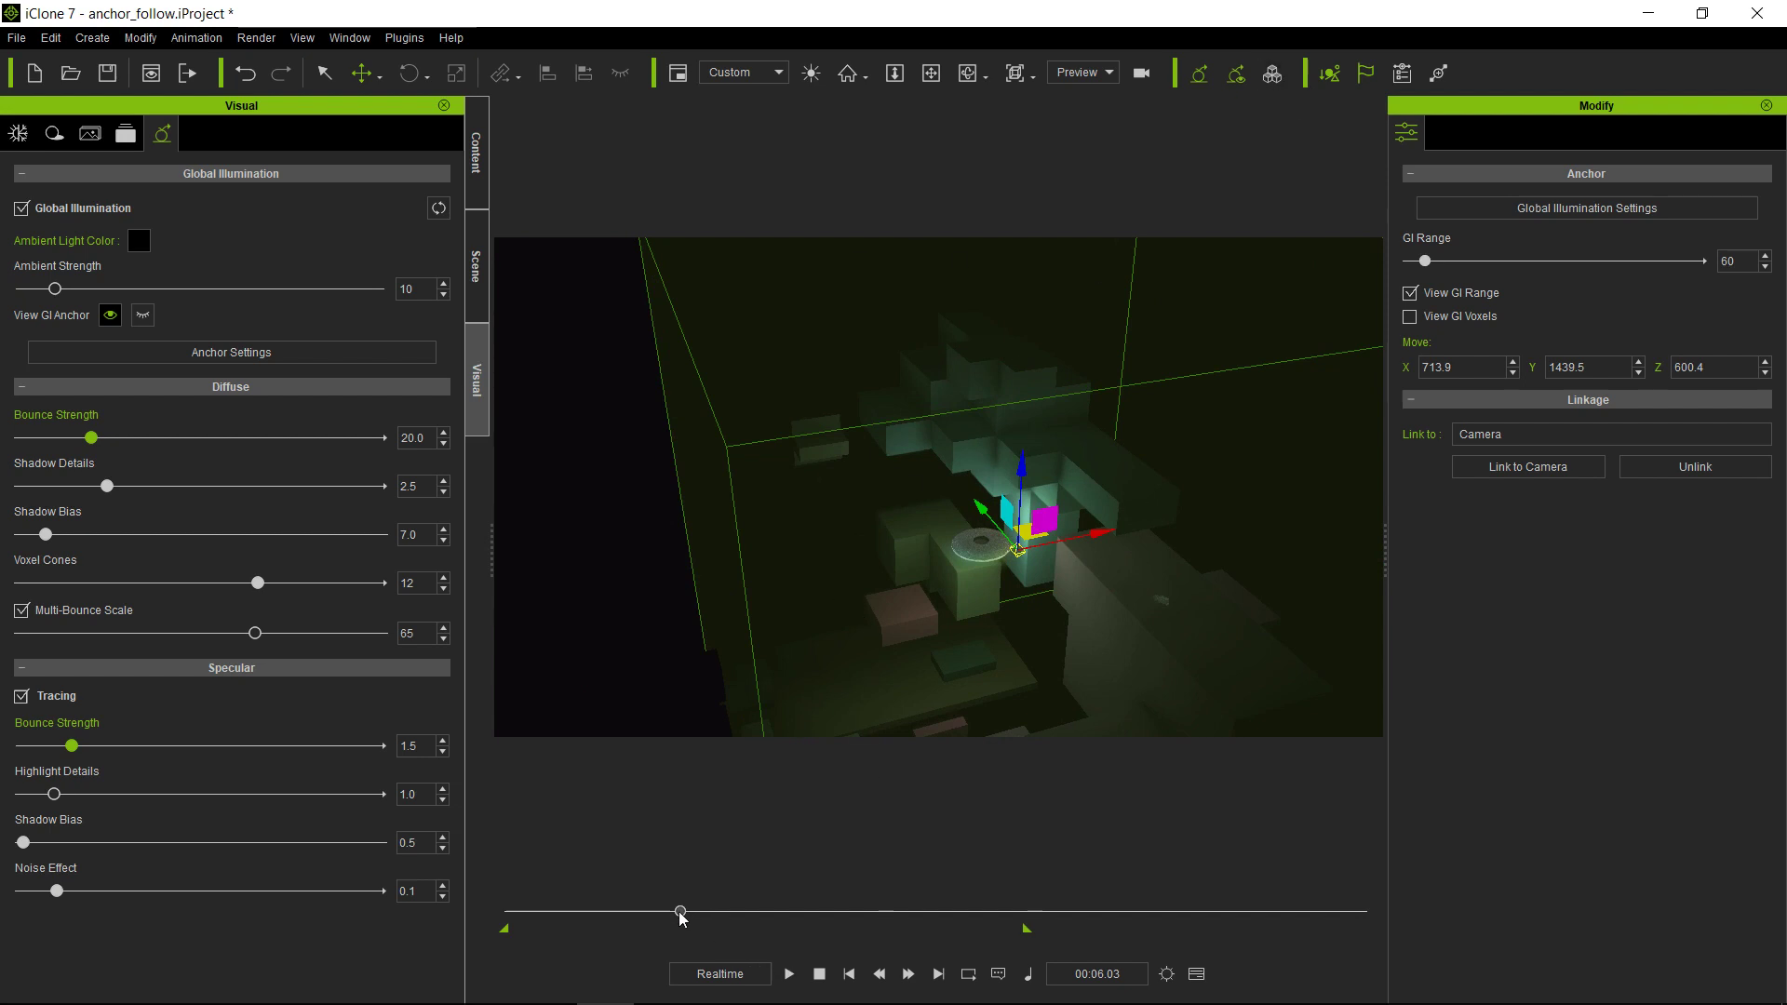
Advance to about 7 seconds and look around to confirm the range box follows the camera
drag(678, 912, 787, 910)
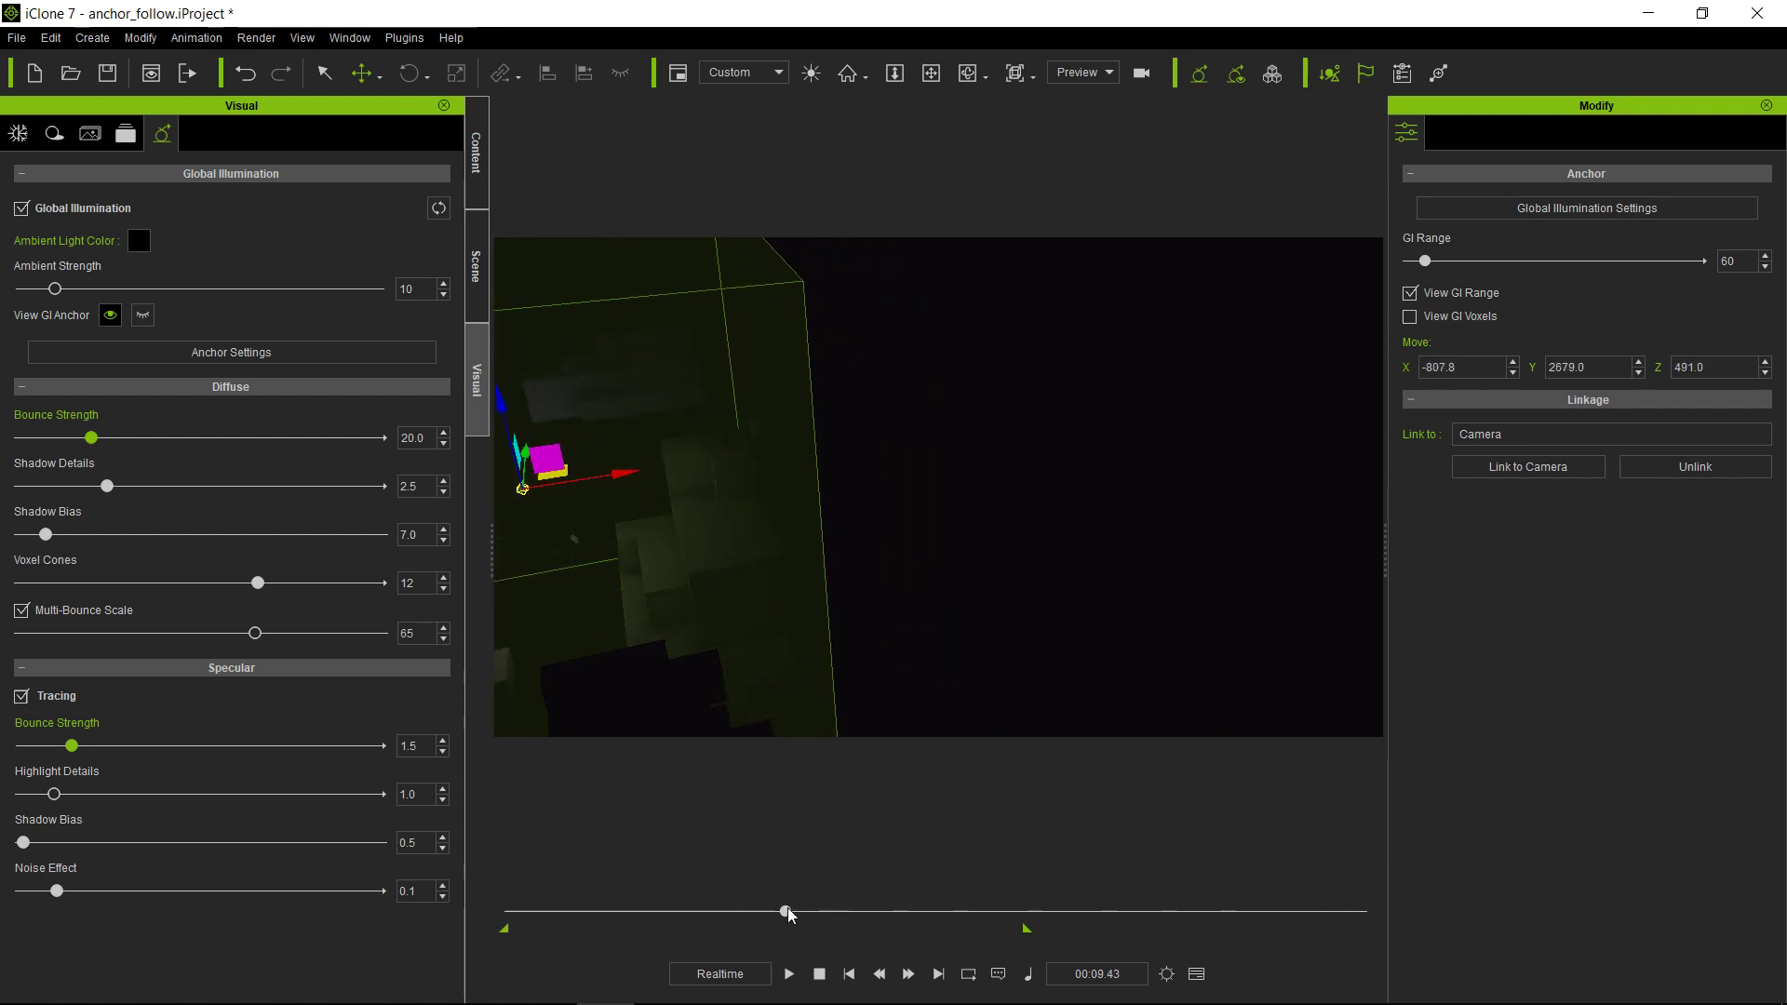
middle_drag(1013, 684, 1115, 528)
right_drag(895, 570, 949, 478)
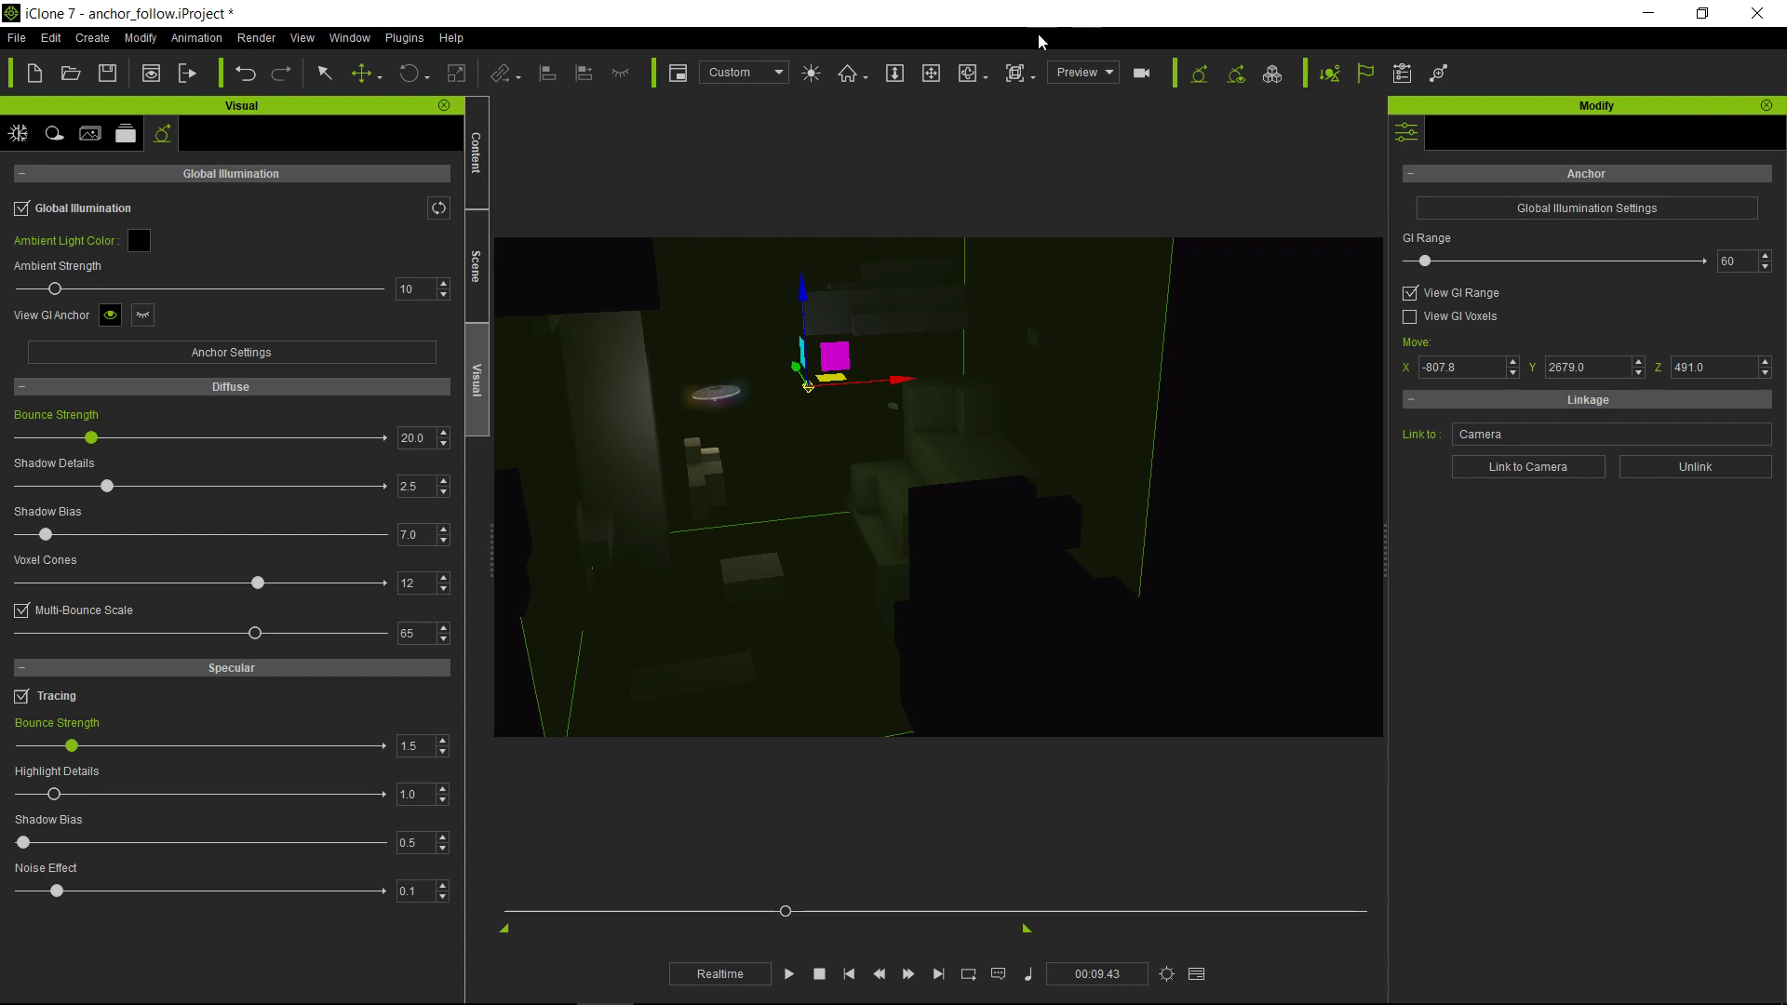
Return to the Camera view, rewind, and hide the GI anchor and its range display
click(1105, 73)
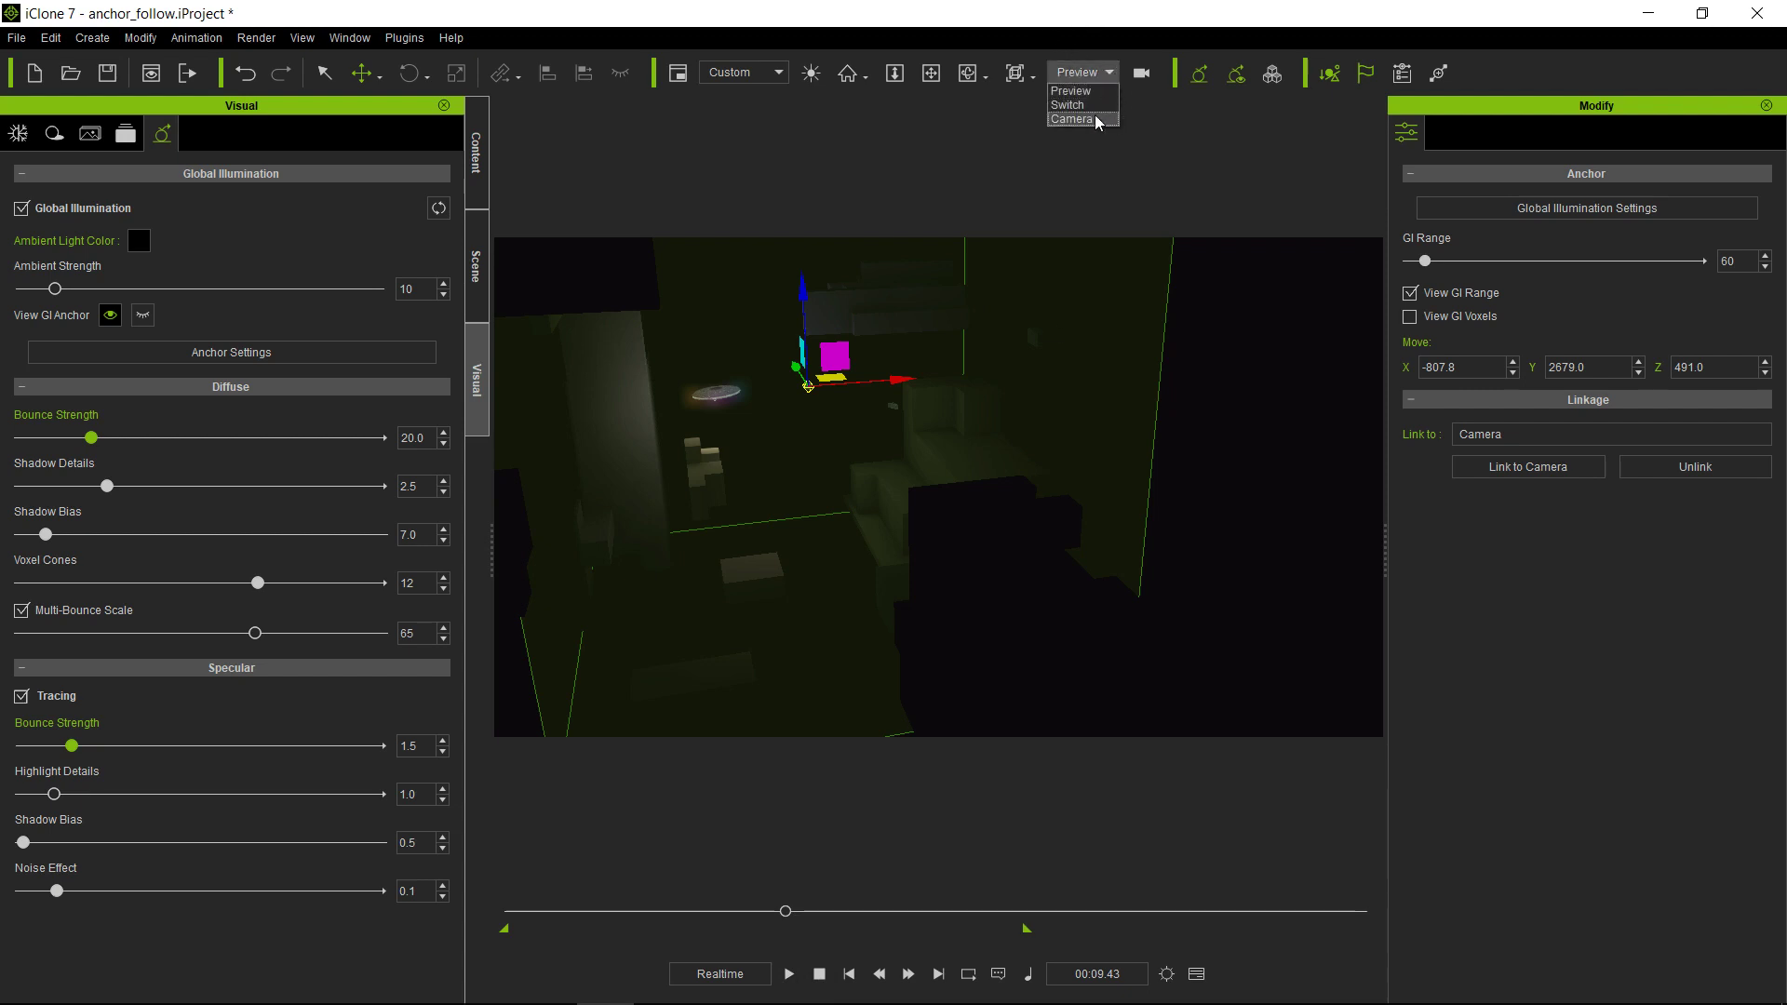
click(1094, 116)
mouse_move(818, 1000)
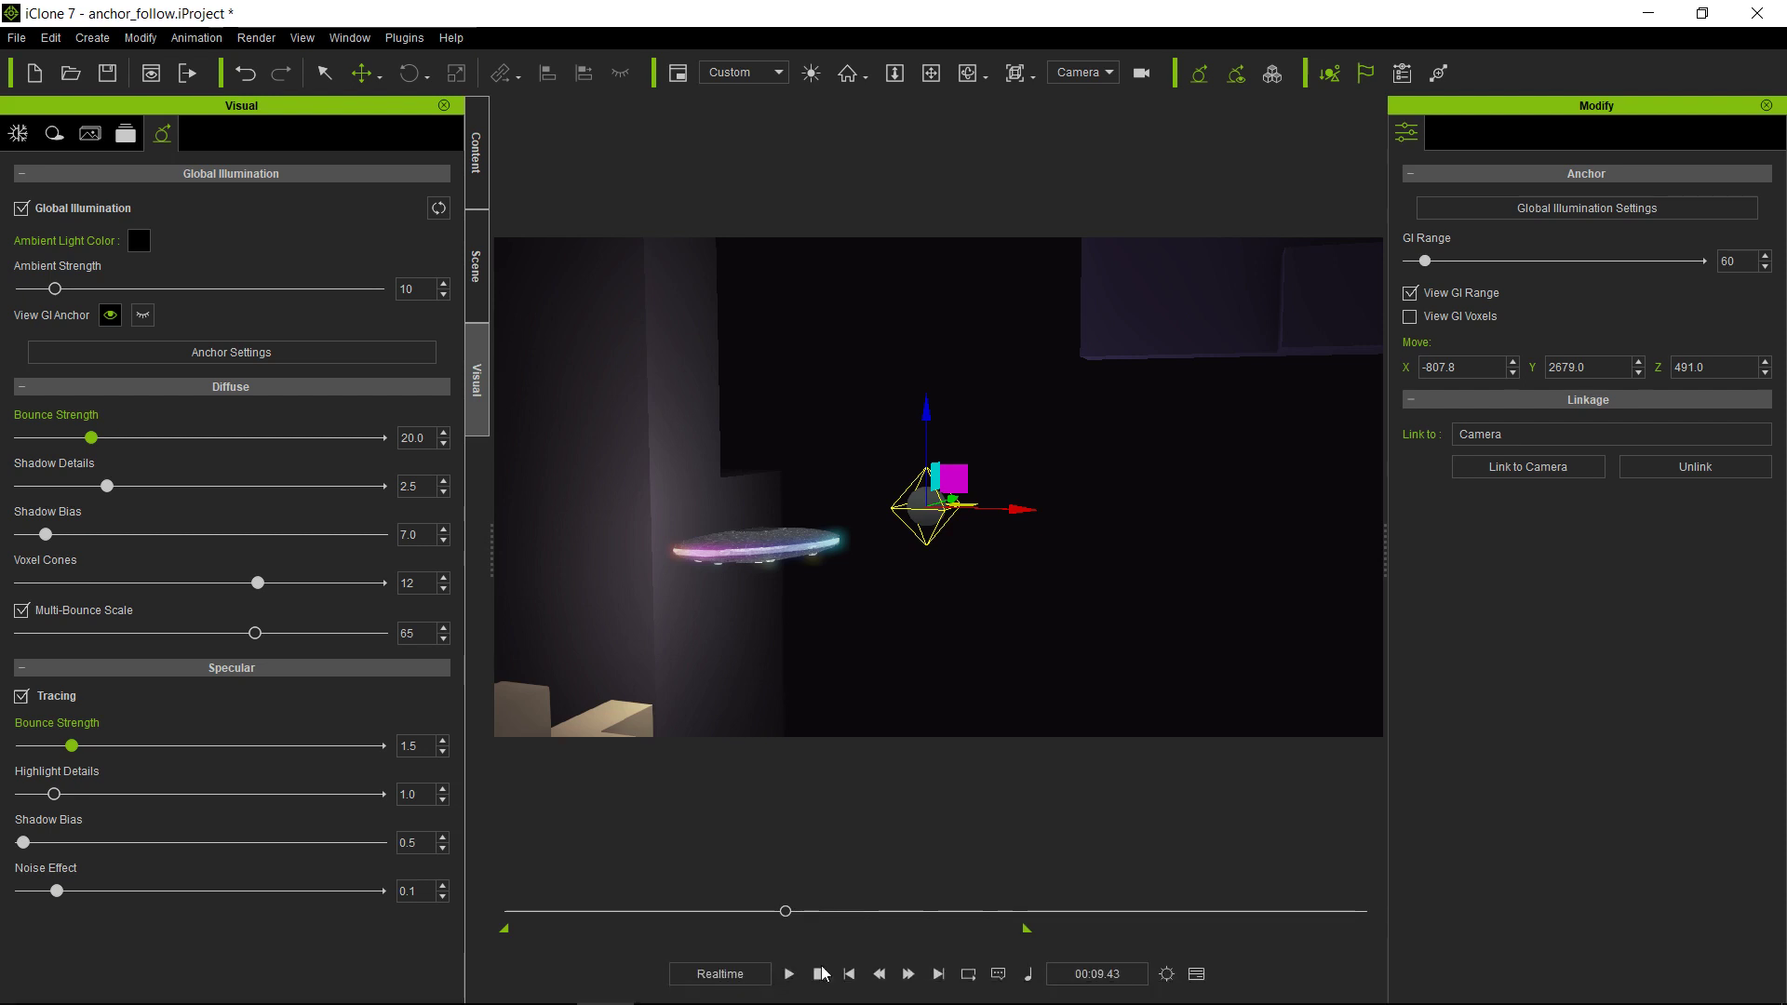
click(820, 973)
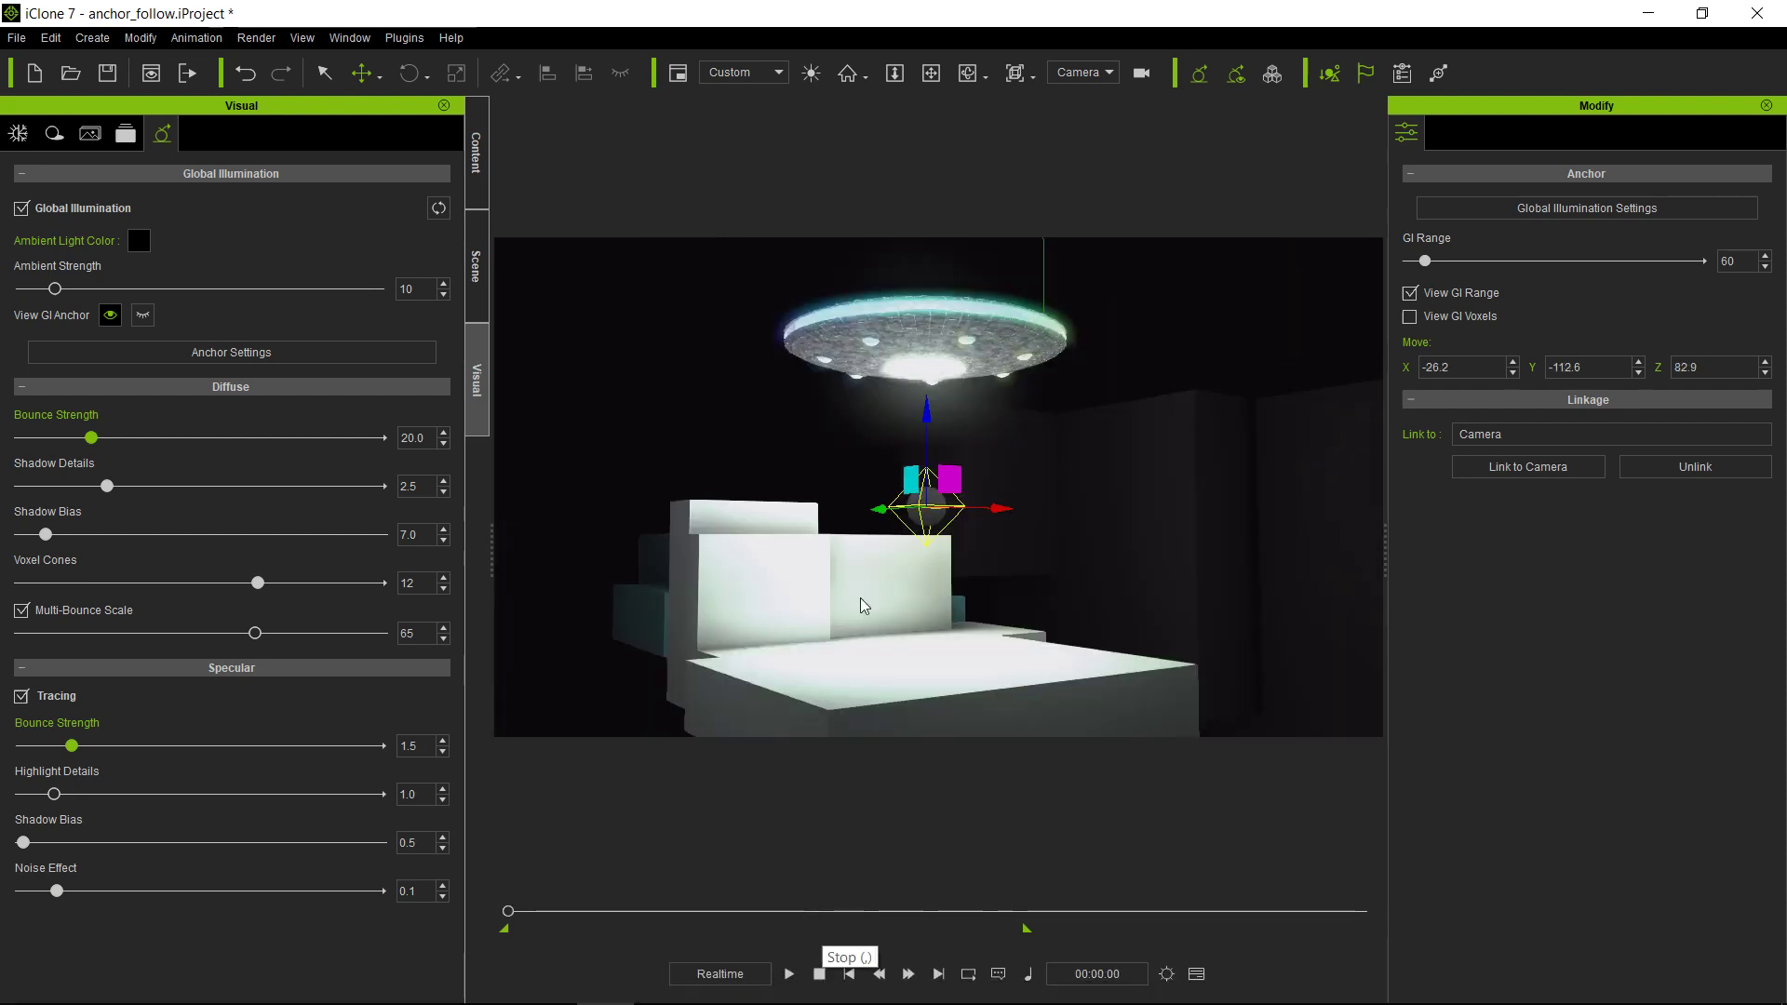
click(143, 317)
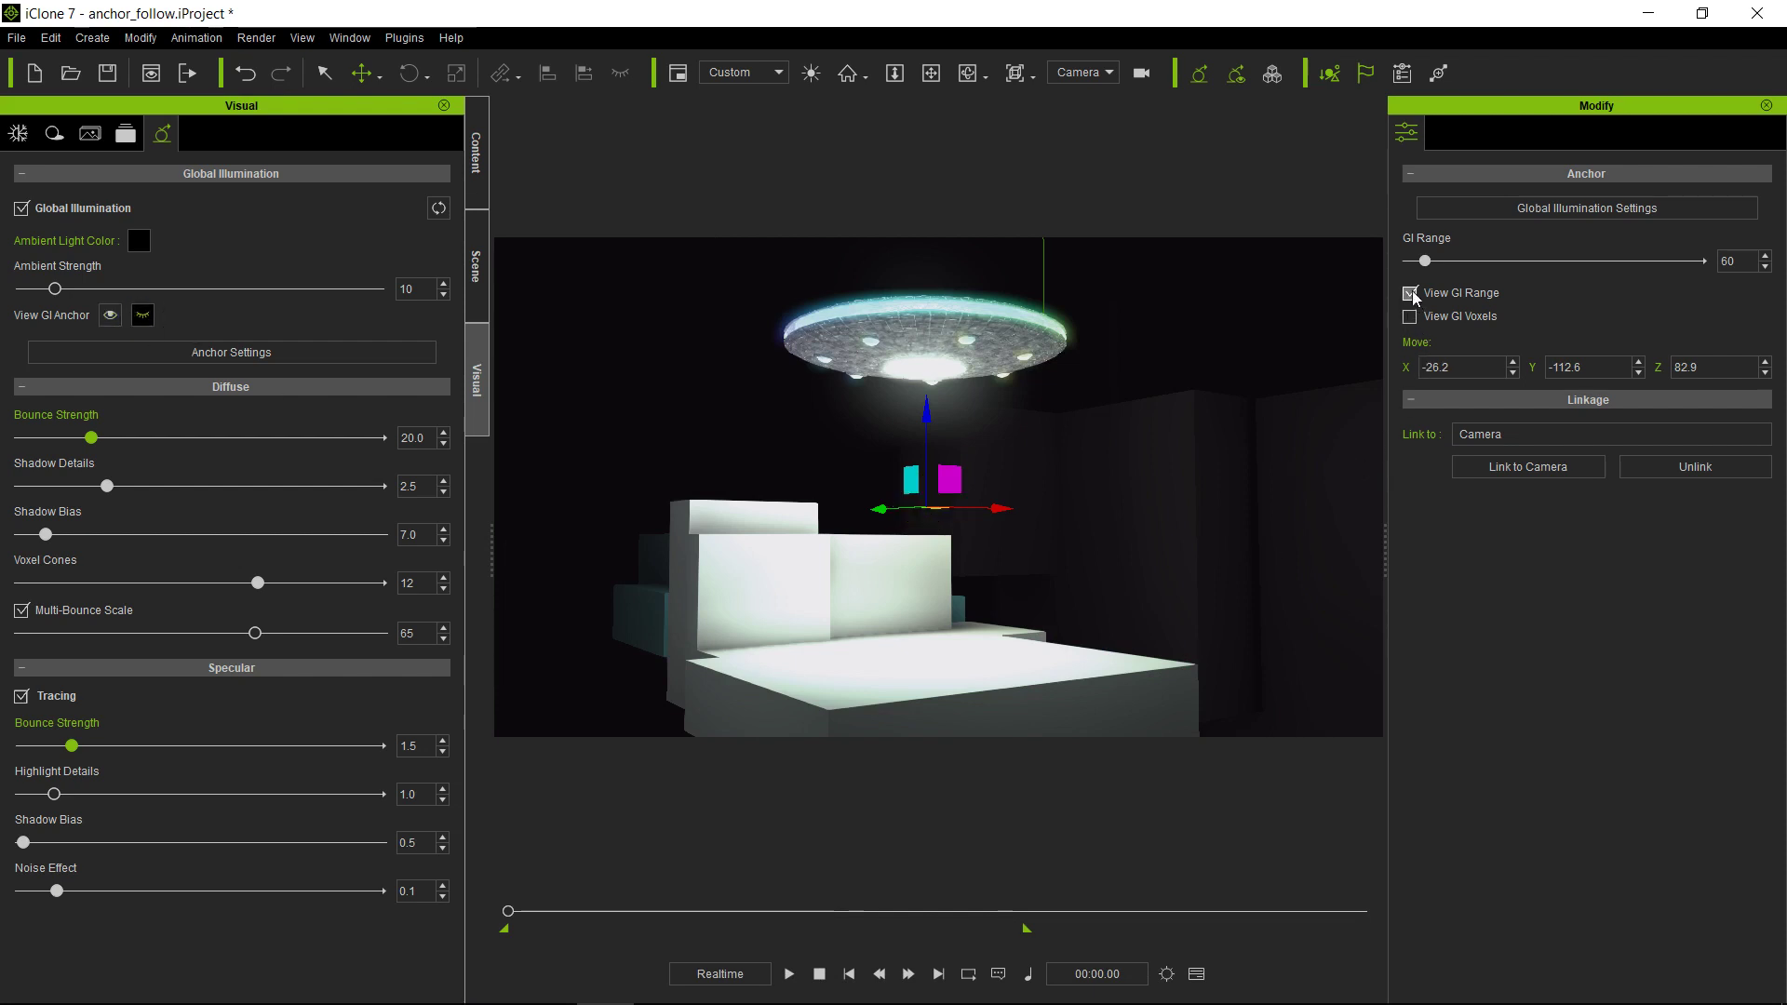
Play the animation to 00:17:59 to review the UFO lighting, then stop
click(789, 975)
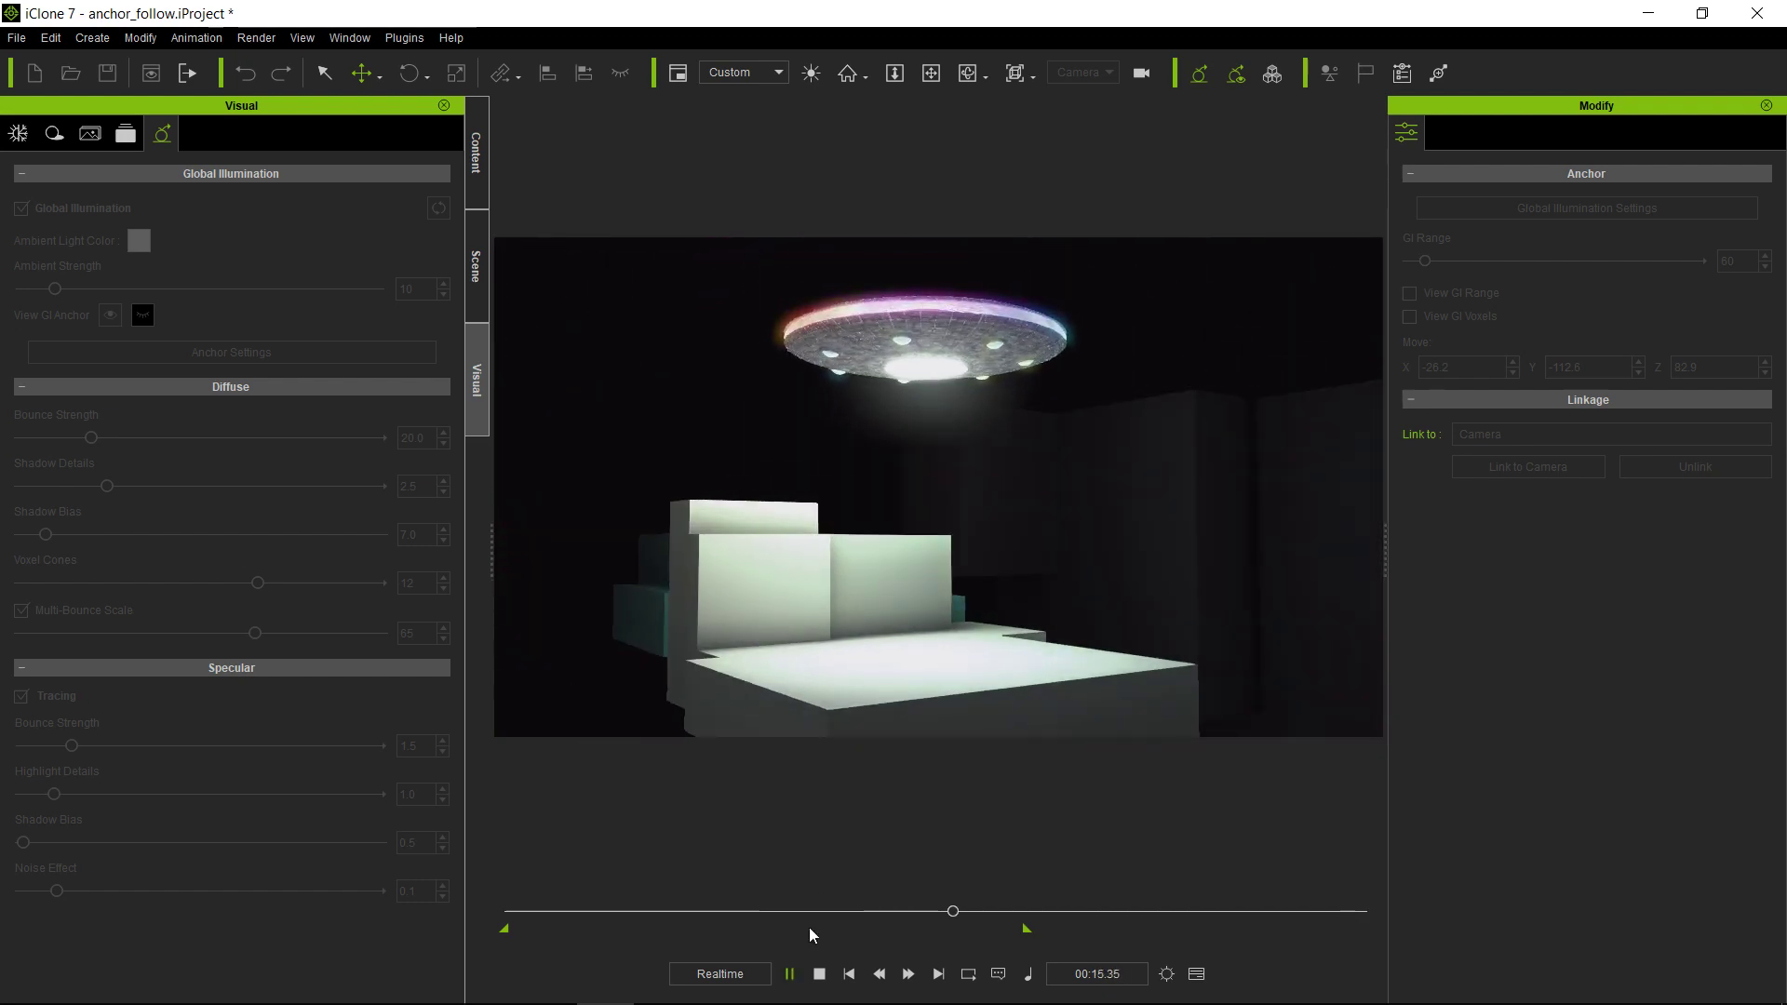
click(827, 979)
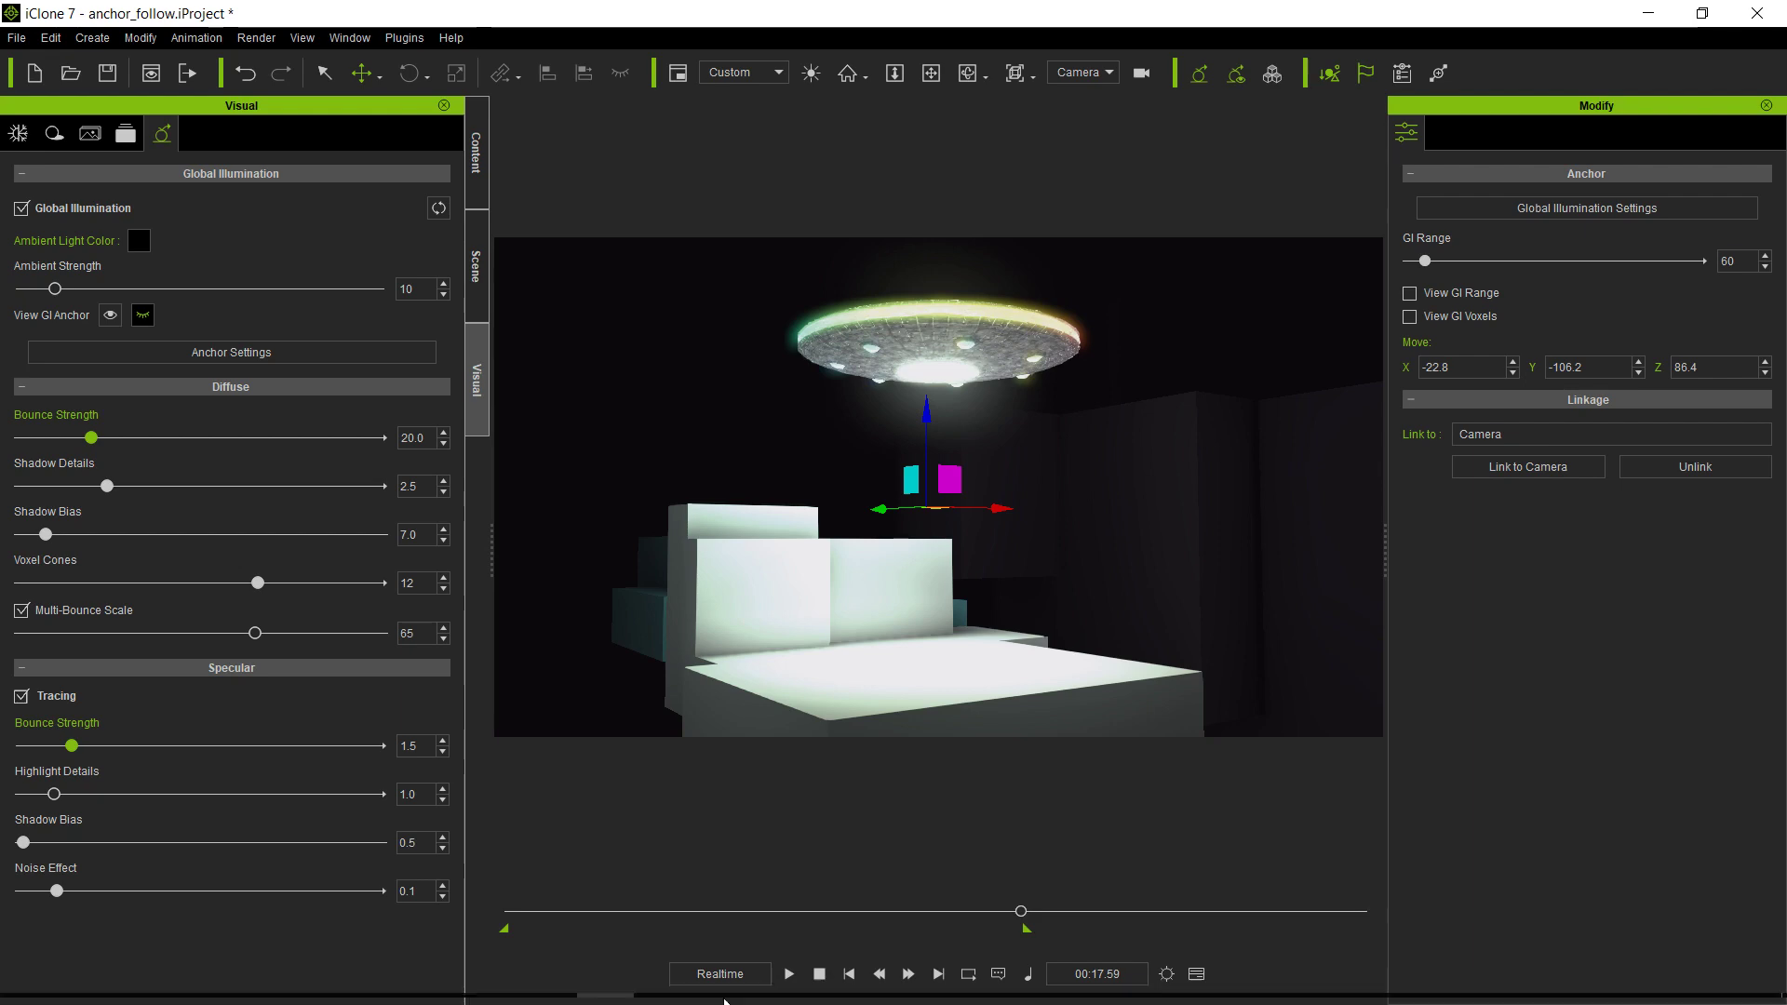
mouse_move(605, 992)
click(314, 984)
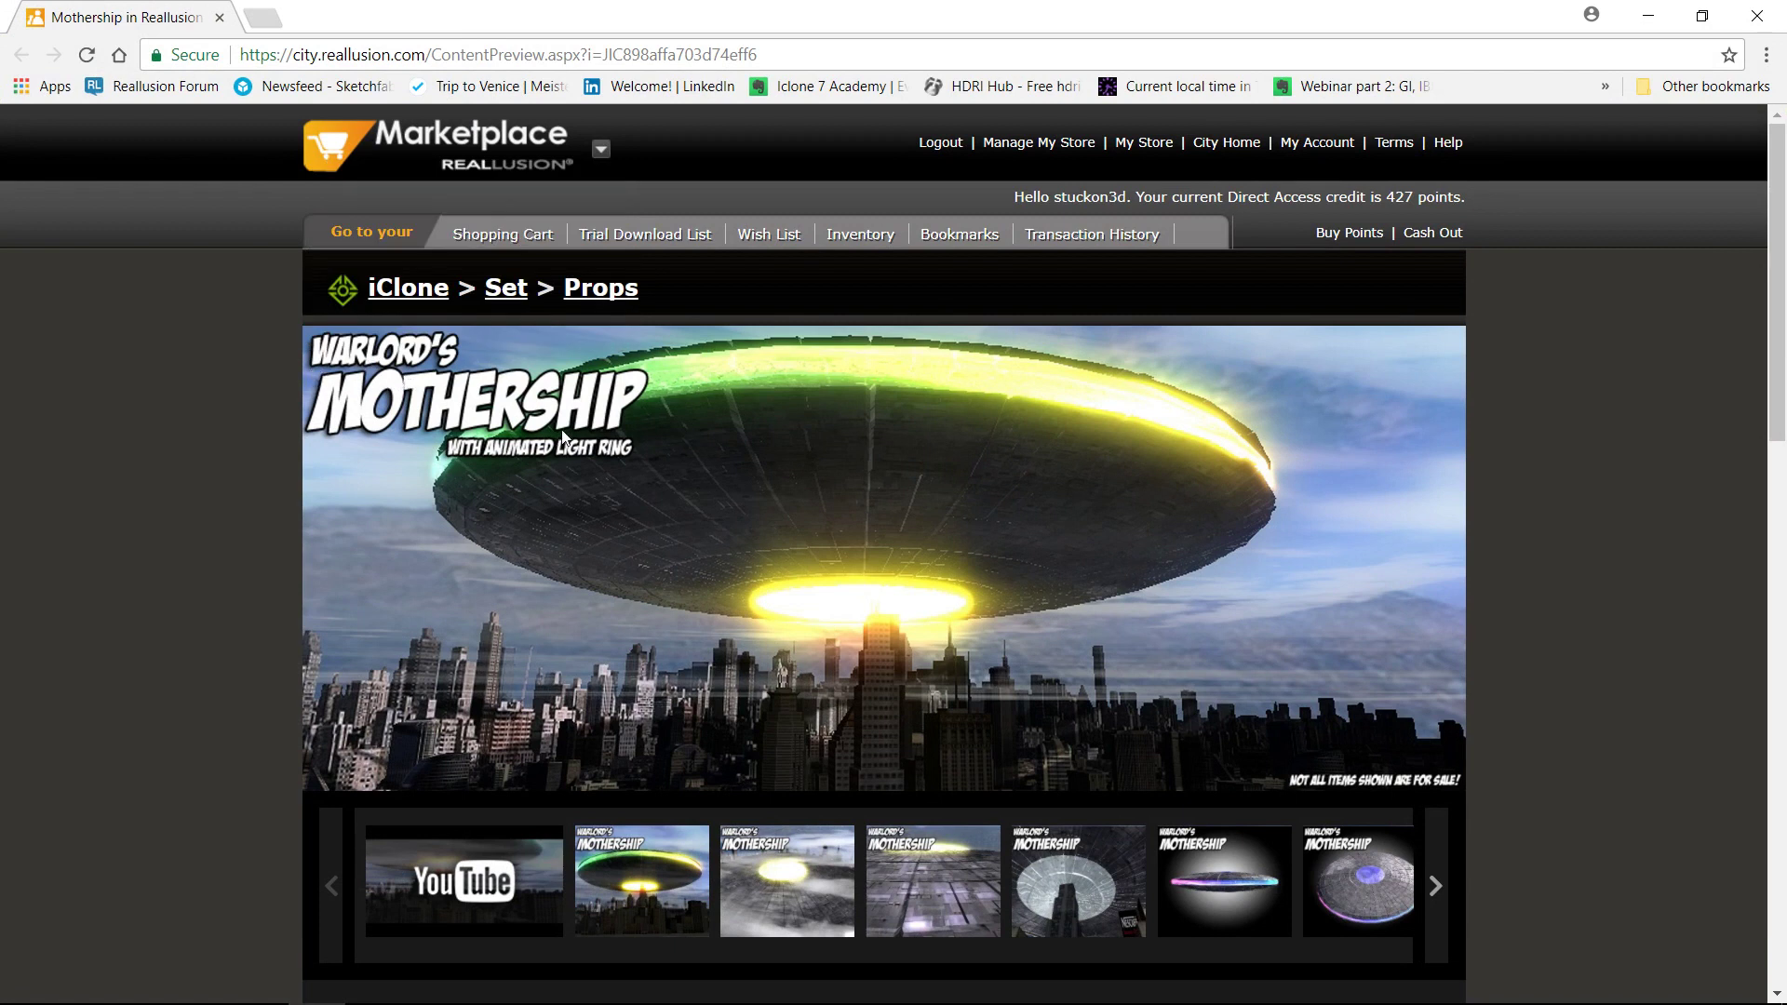
click(1647, 16)
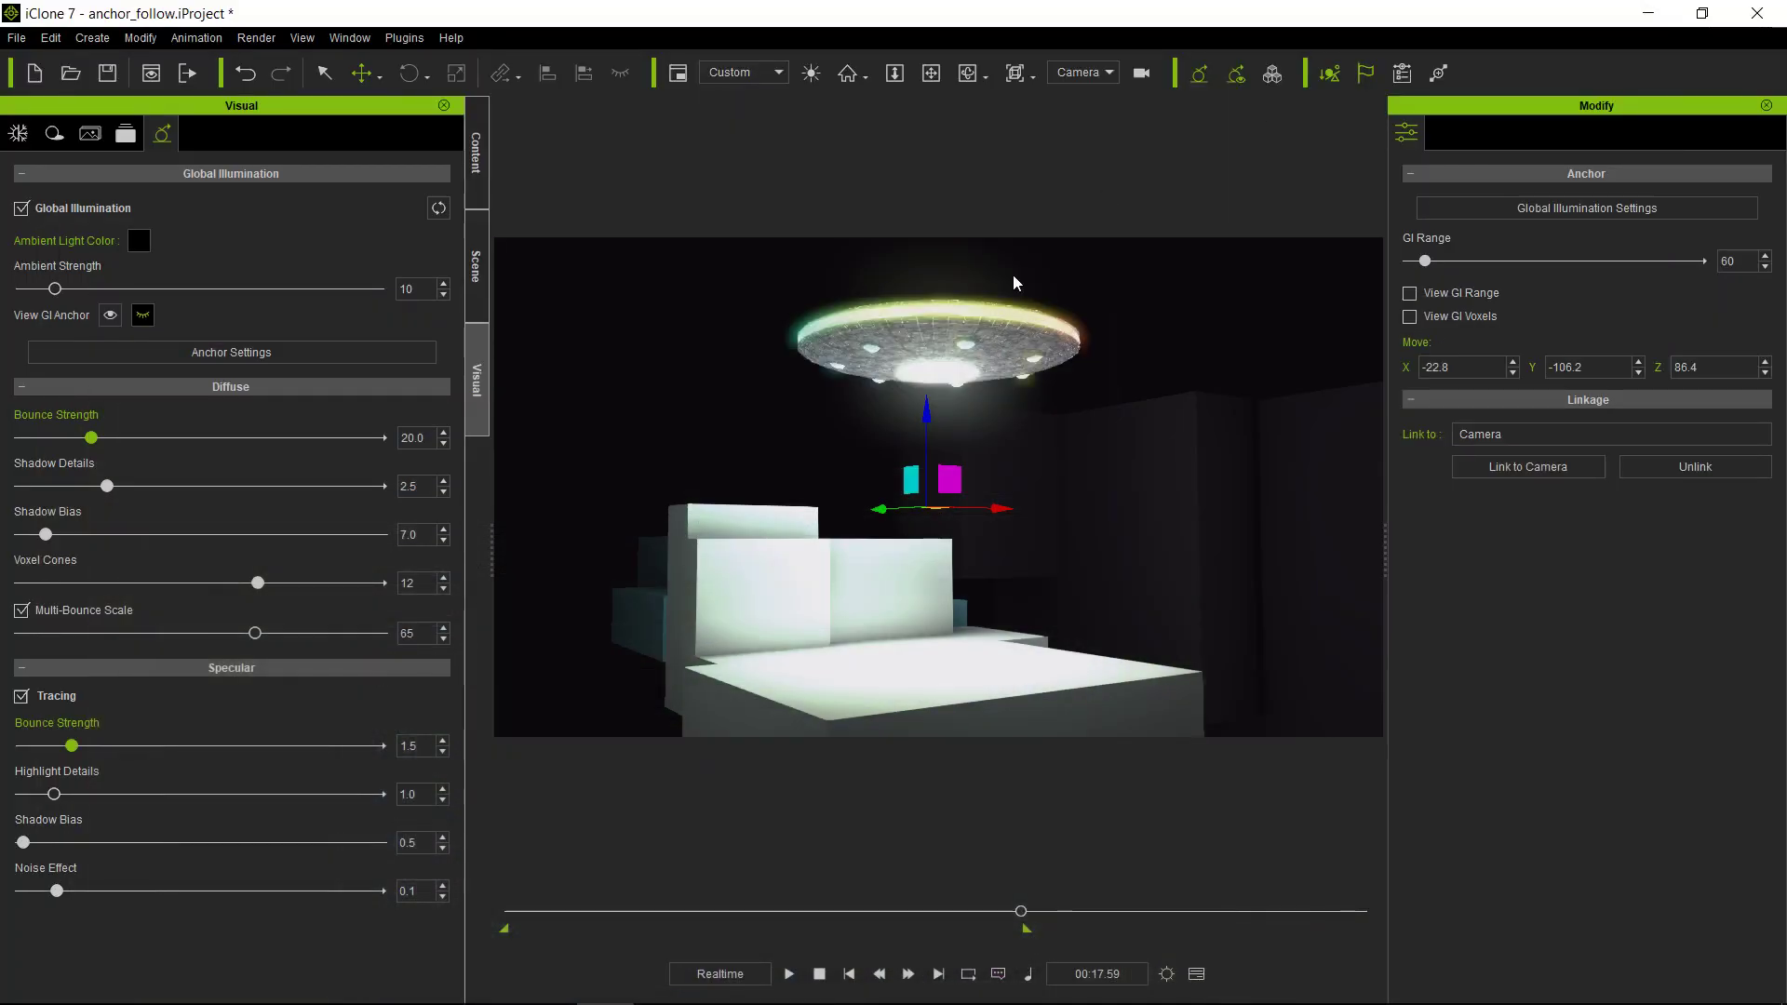